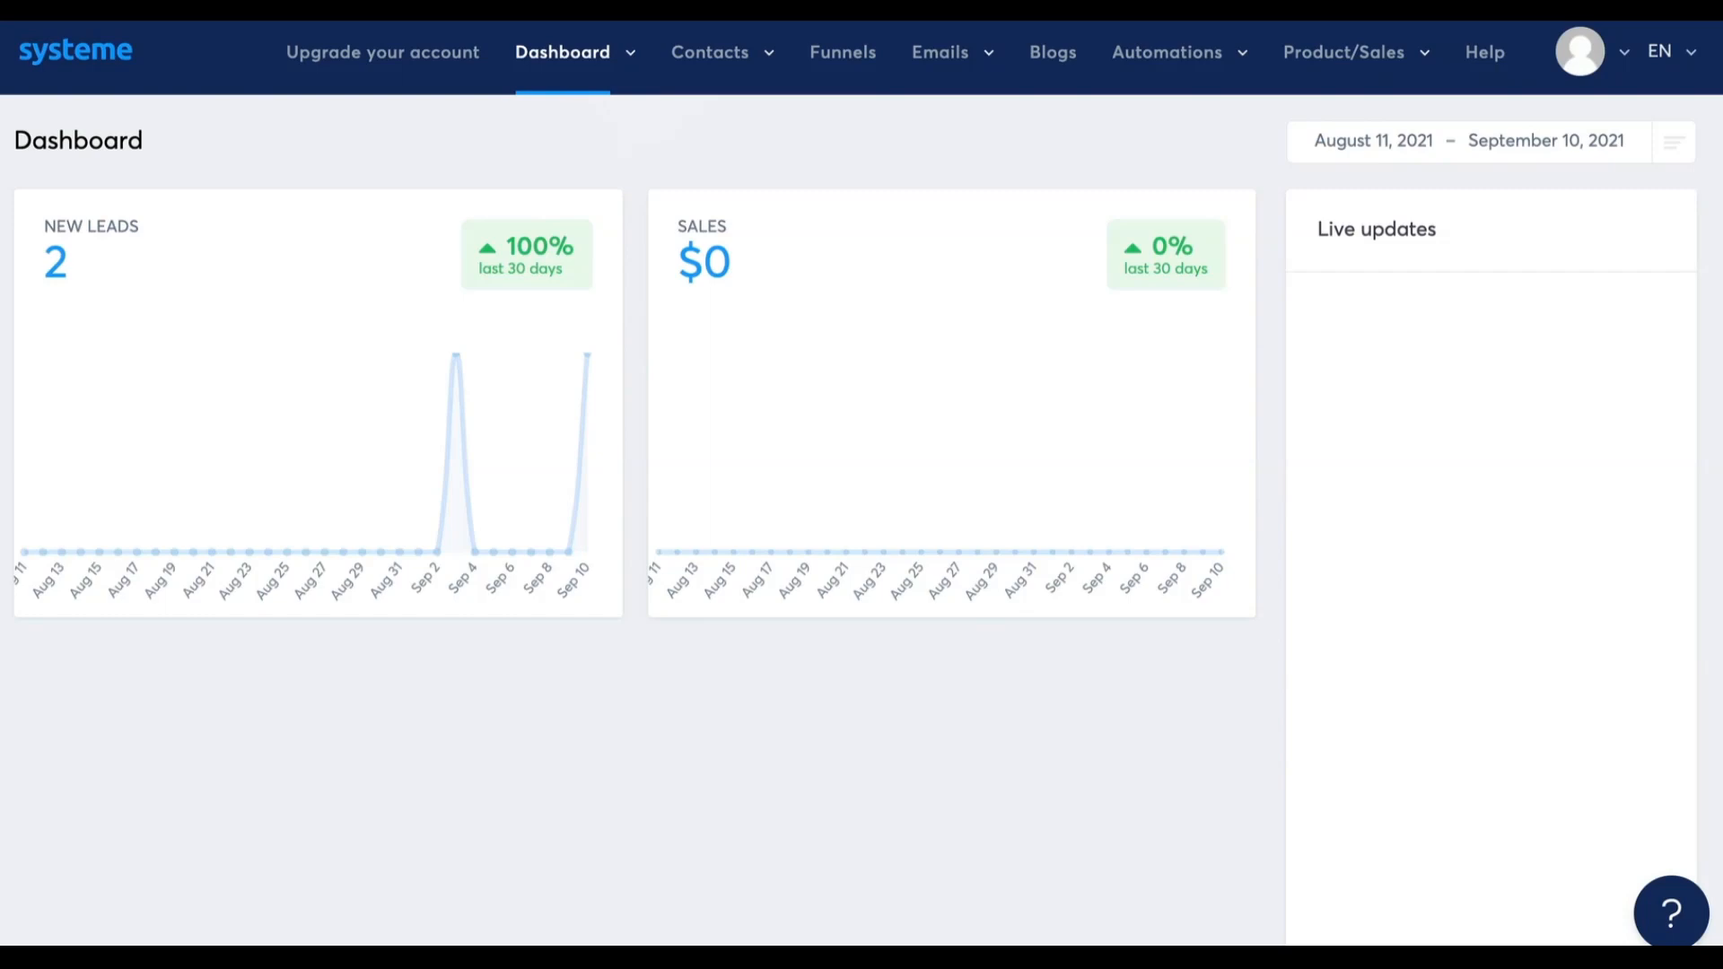
Start a new newsletter with the subject "New Offer September".
mouse_move(890, 75)
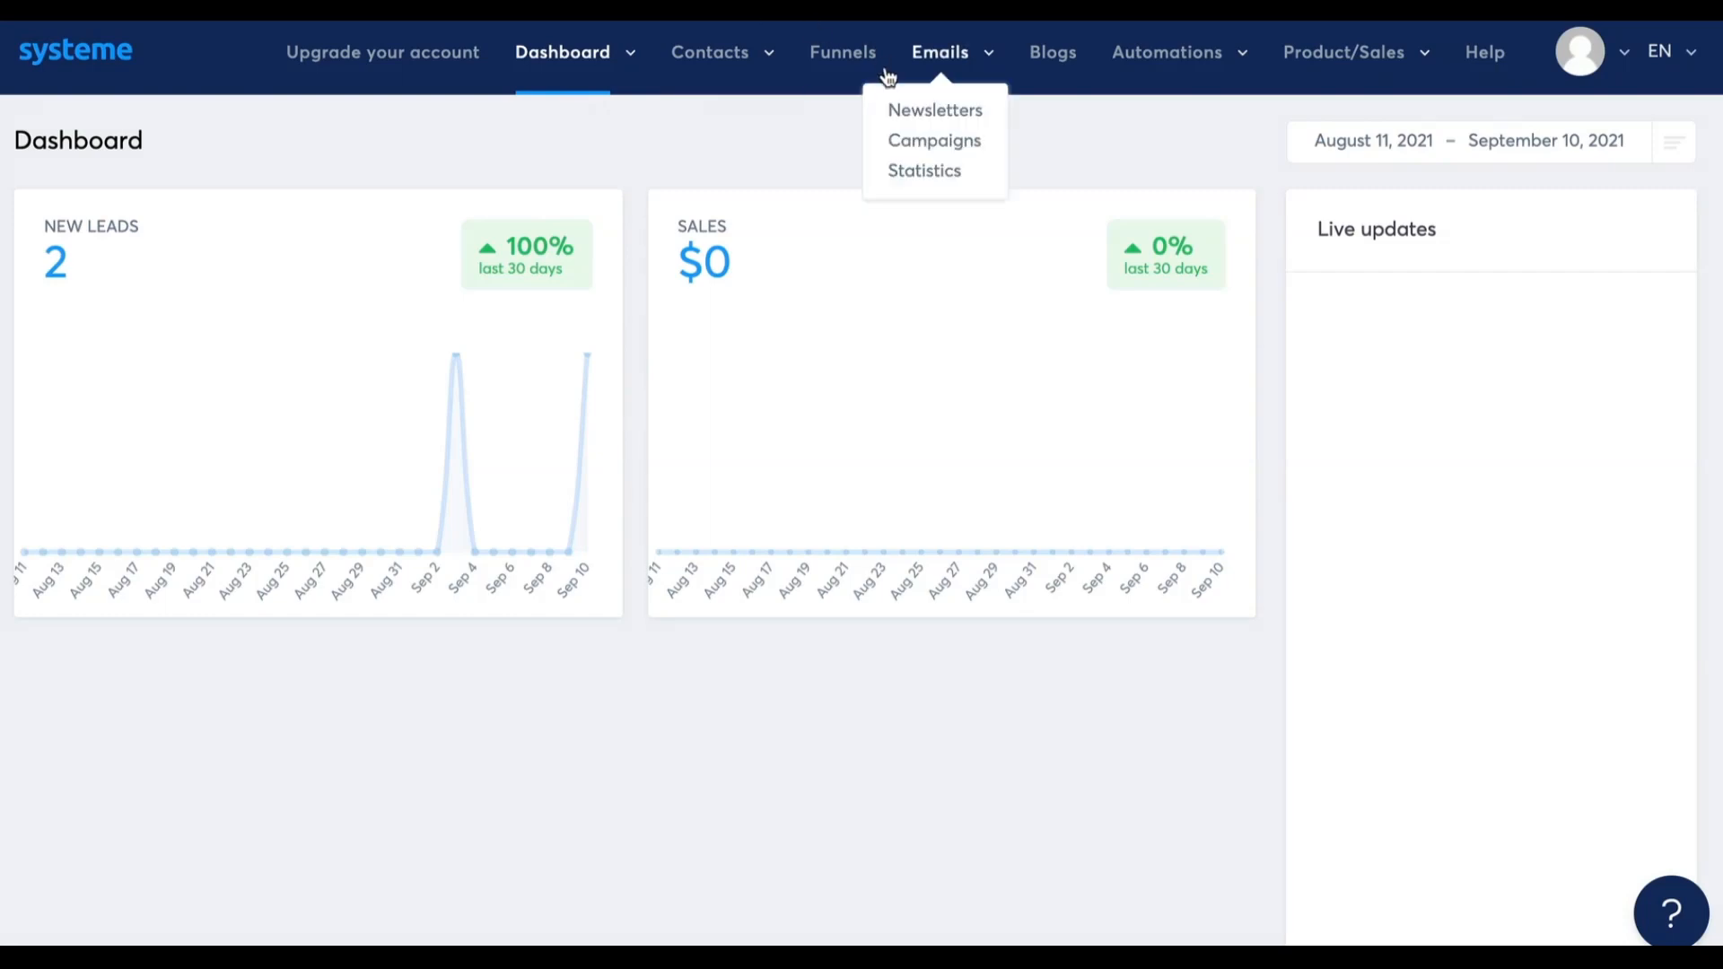
click(966, 120)
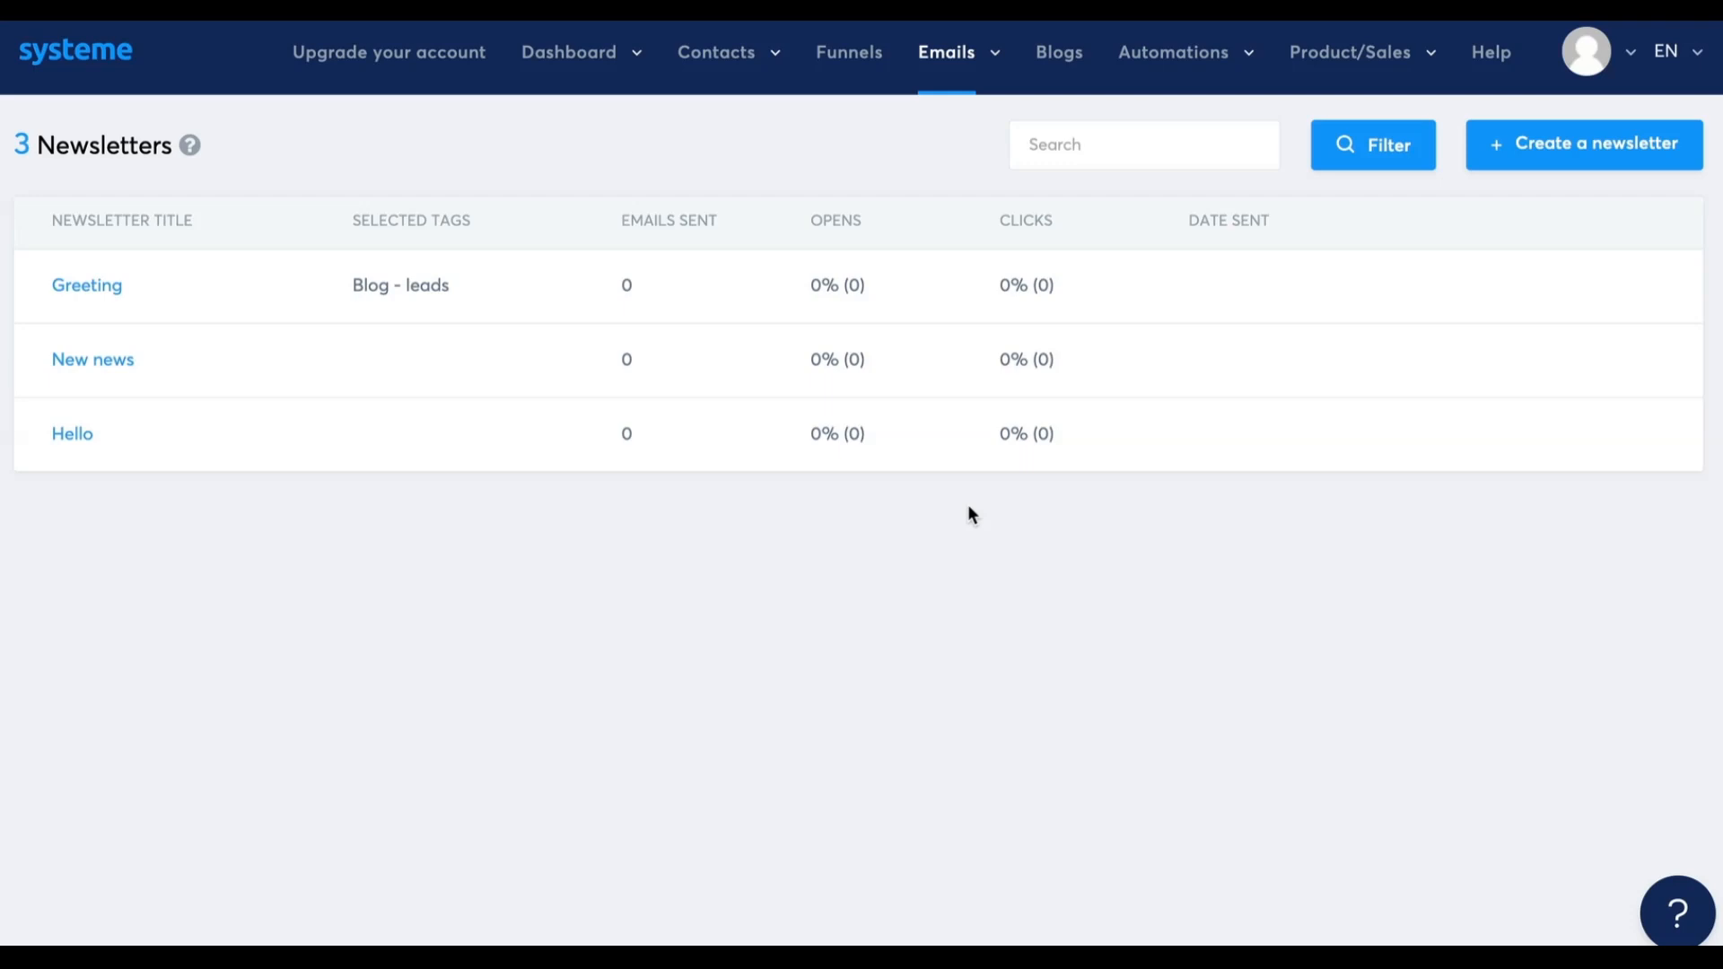
click(1533, 144)
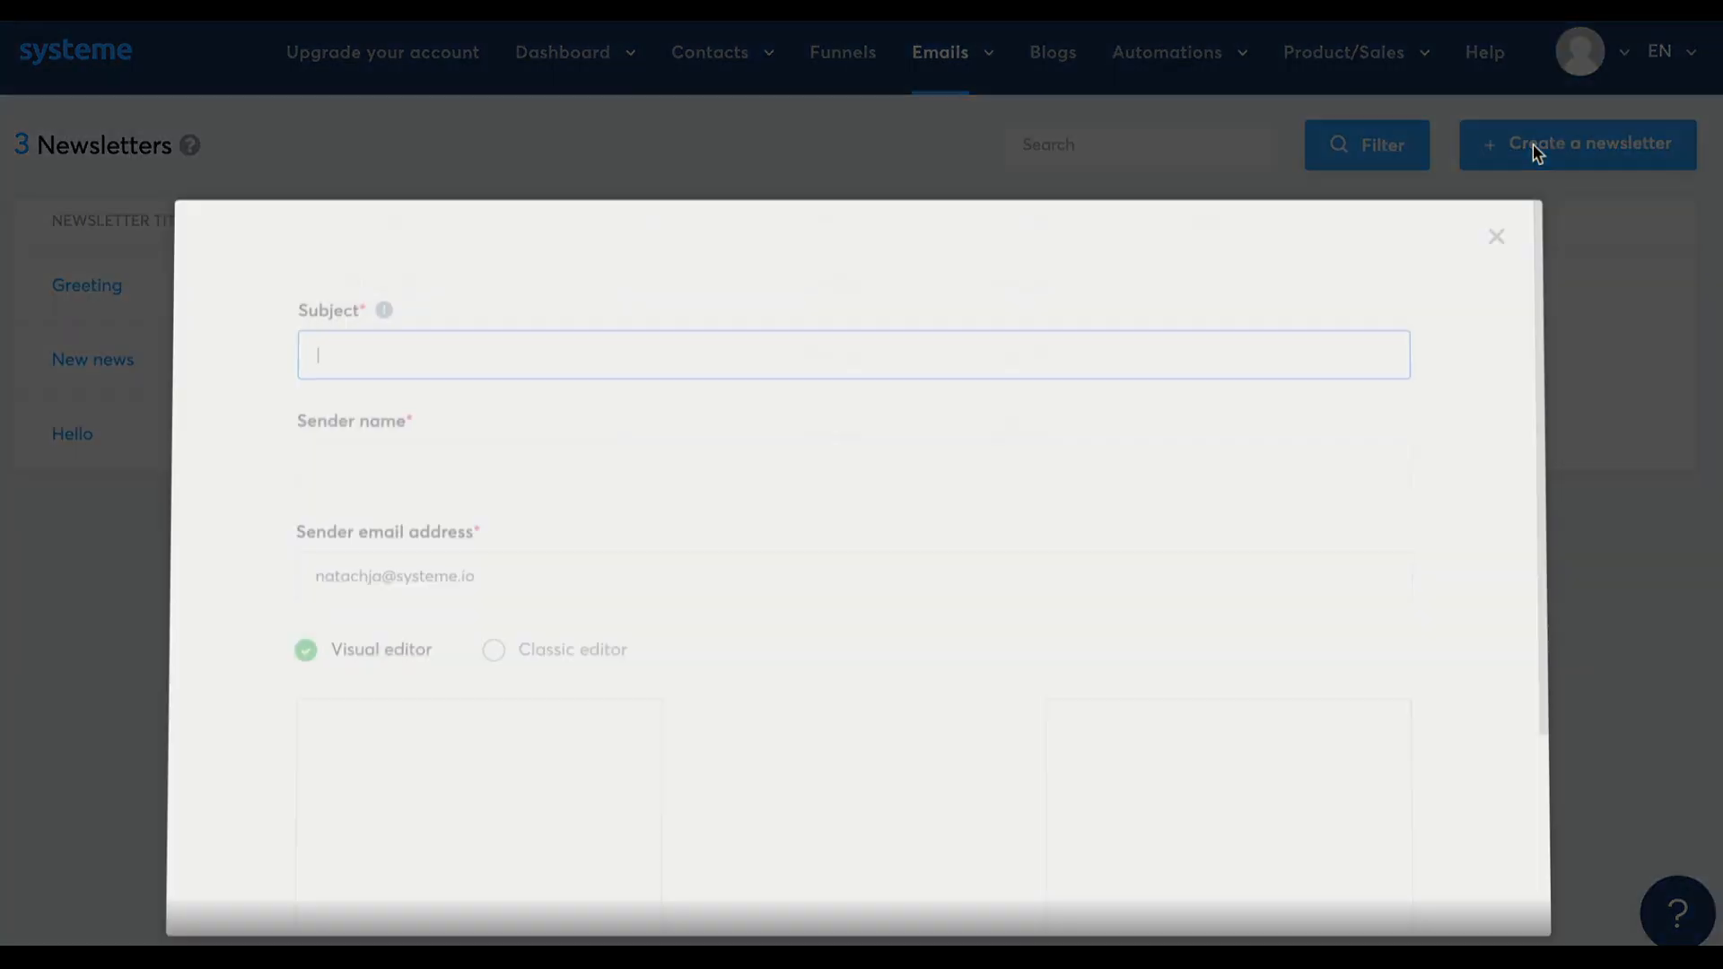
click(1114, 354)
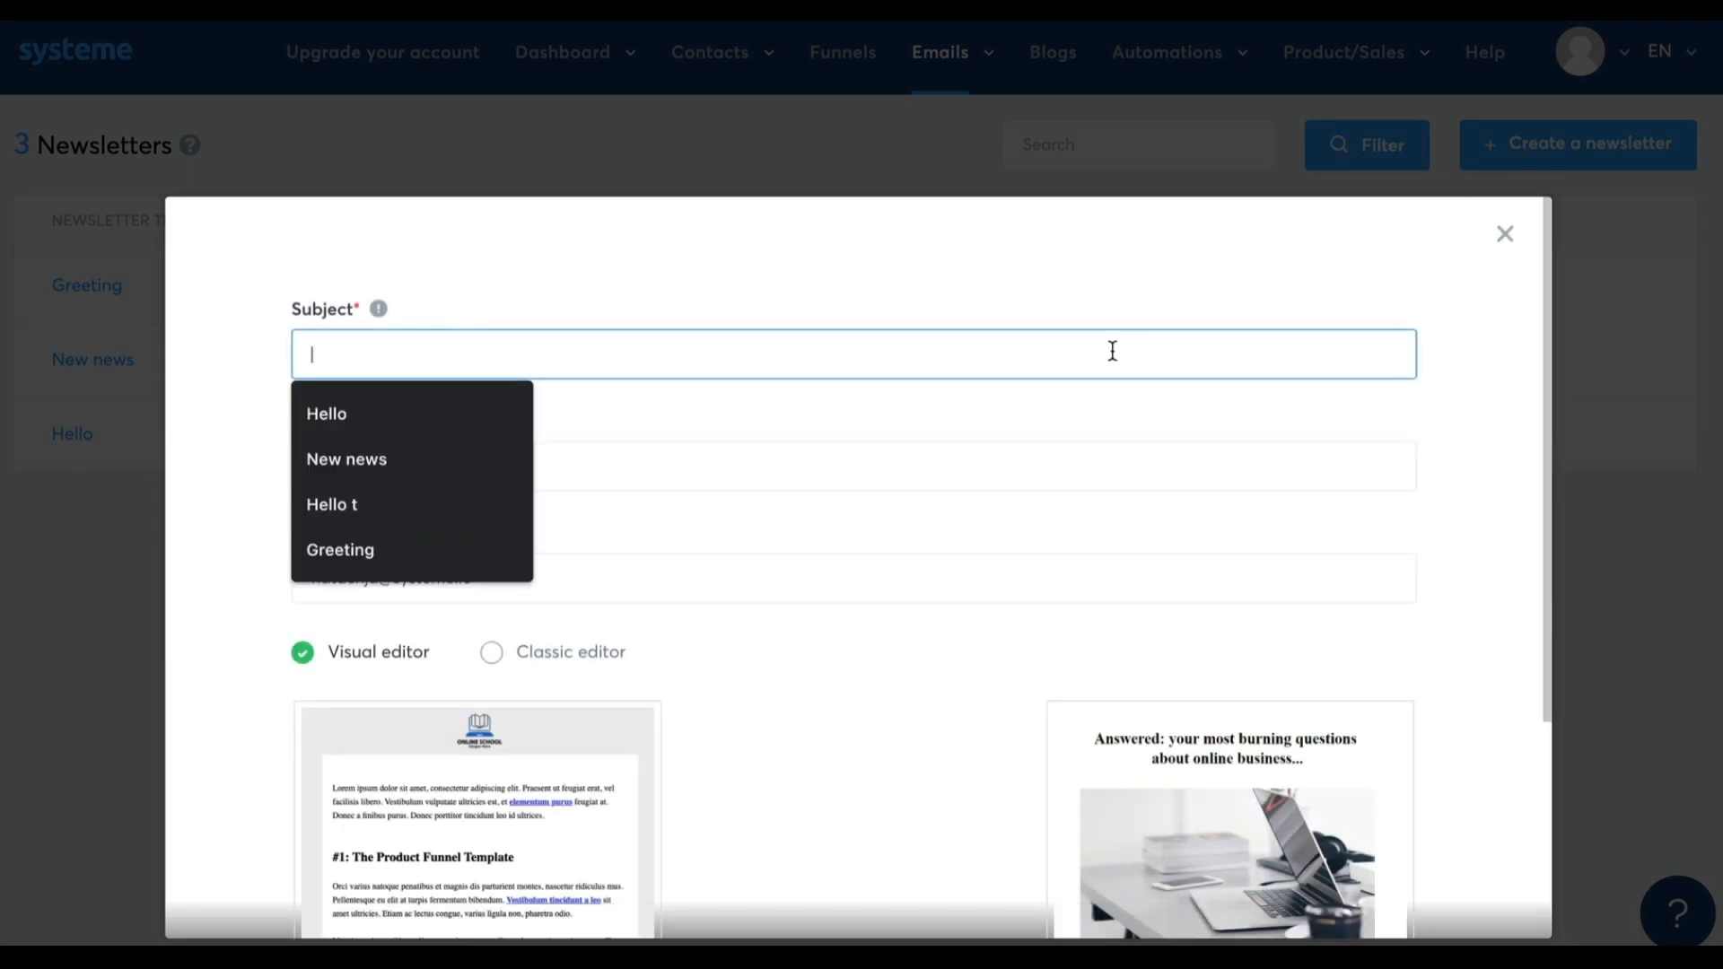
text(New )
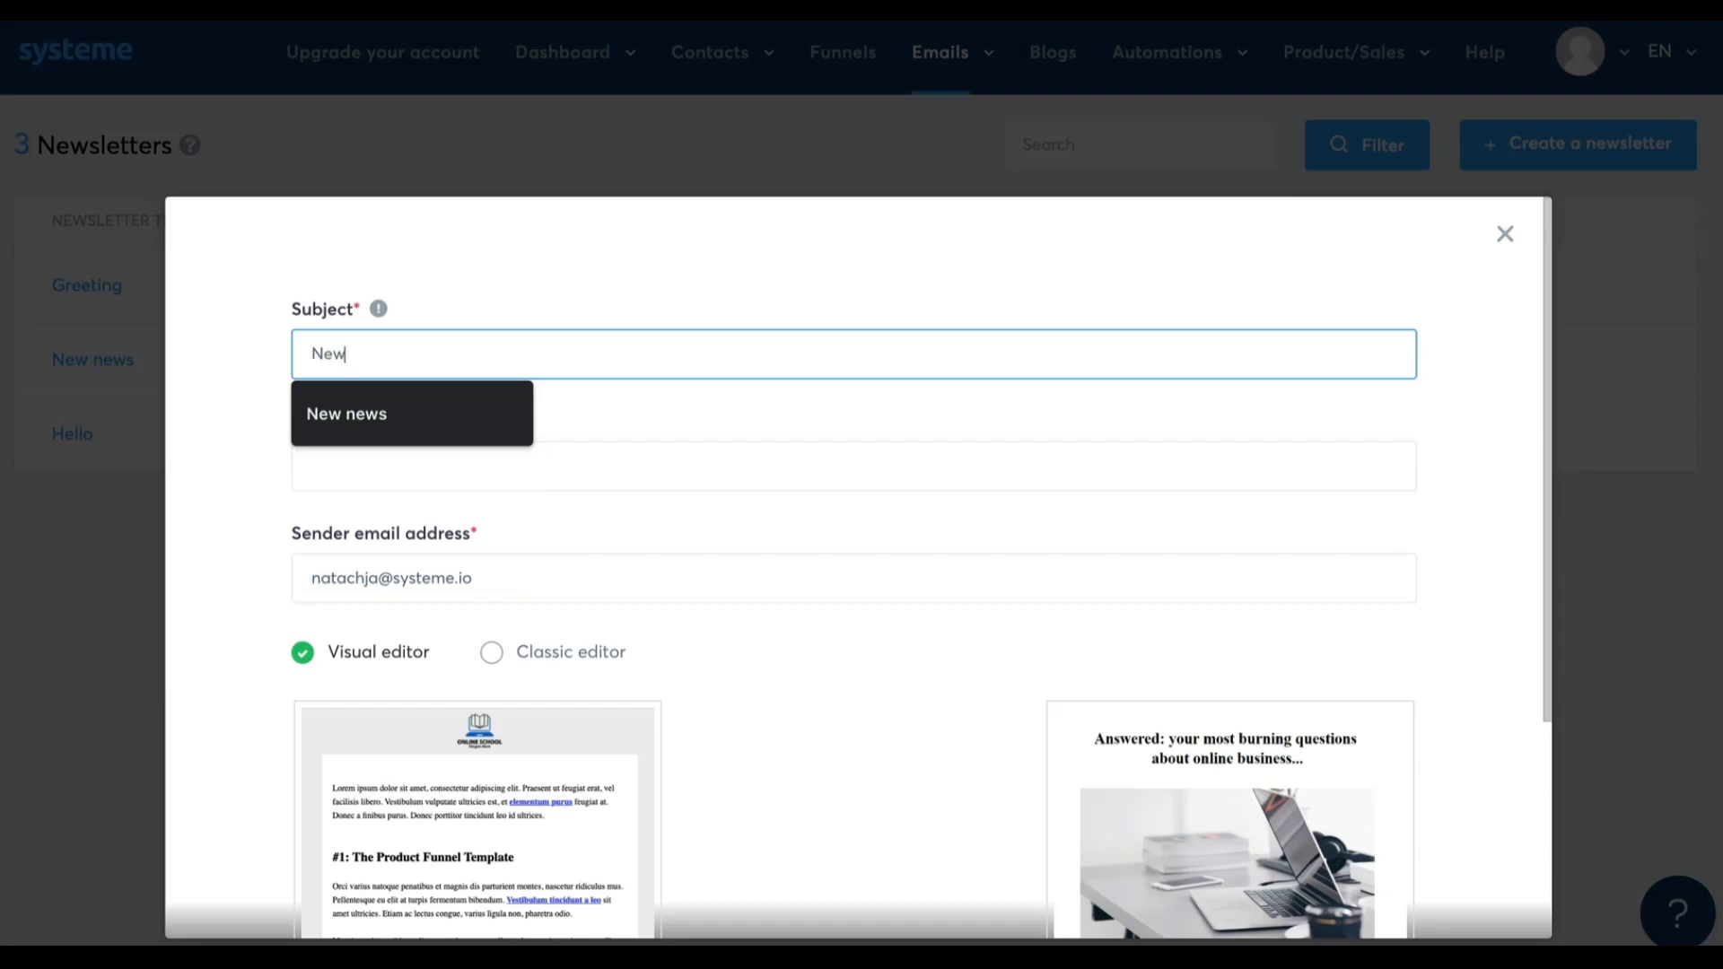
text(Offer)
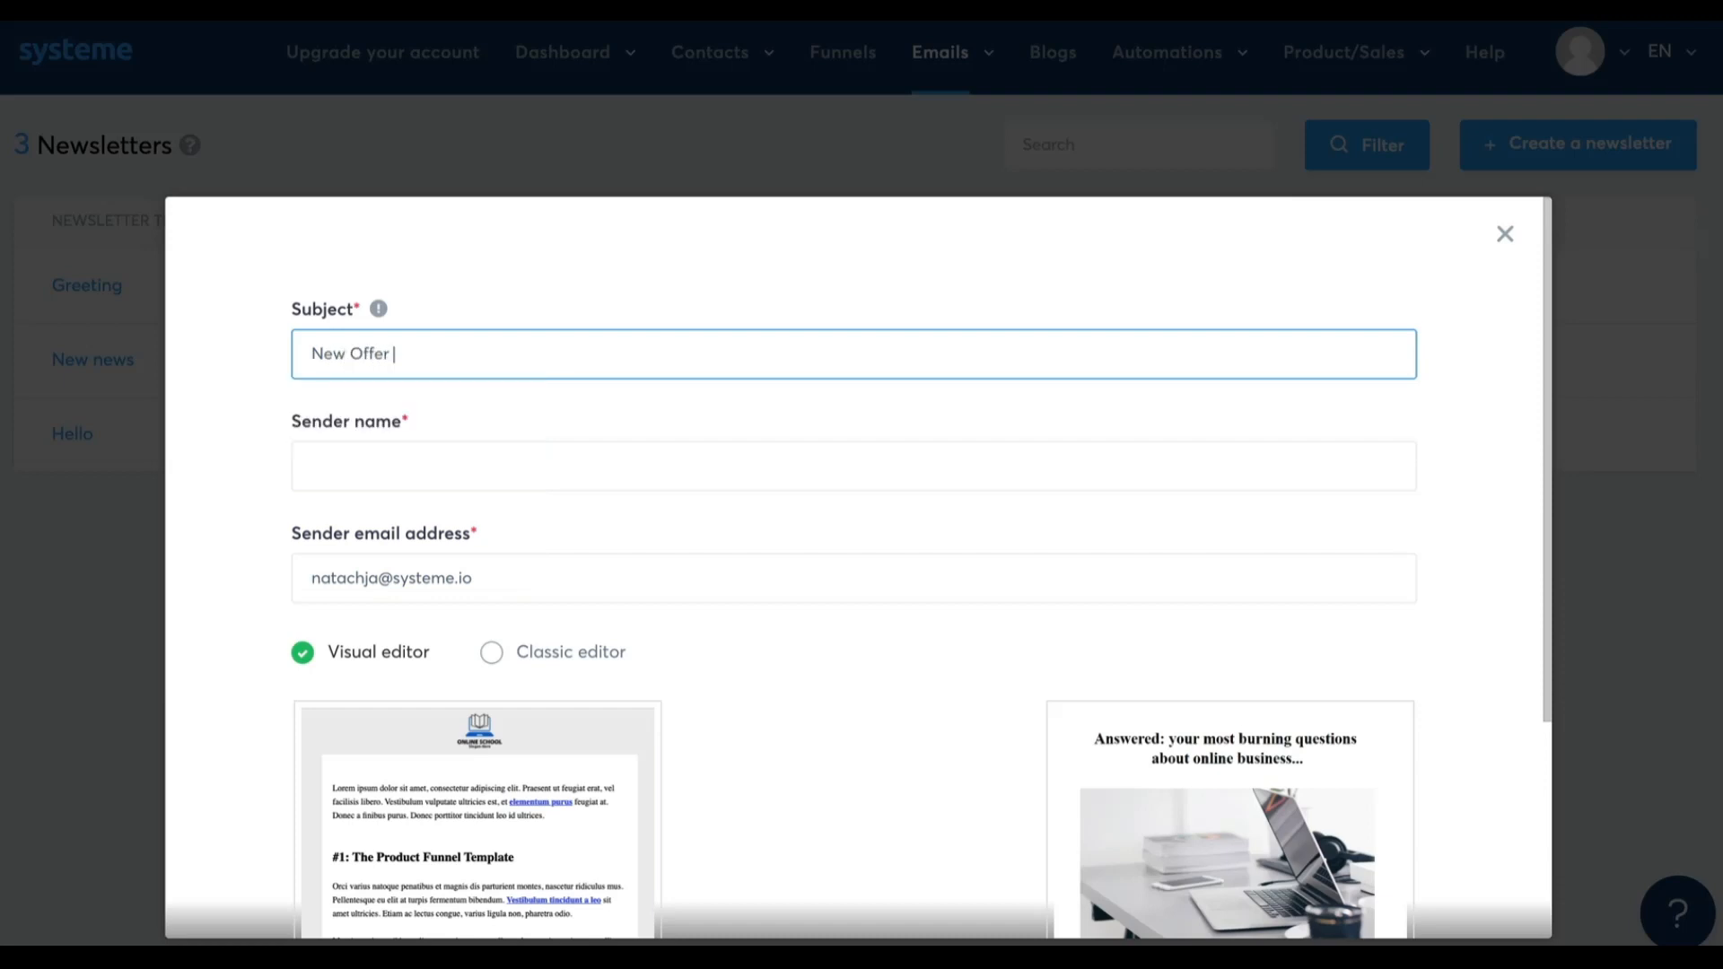
text( September)
Fill in the newsletter's sender name and replace the sender email address with the saved alternative address.
click(794, 458)
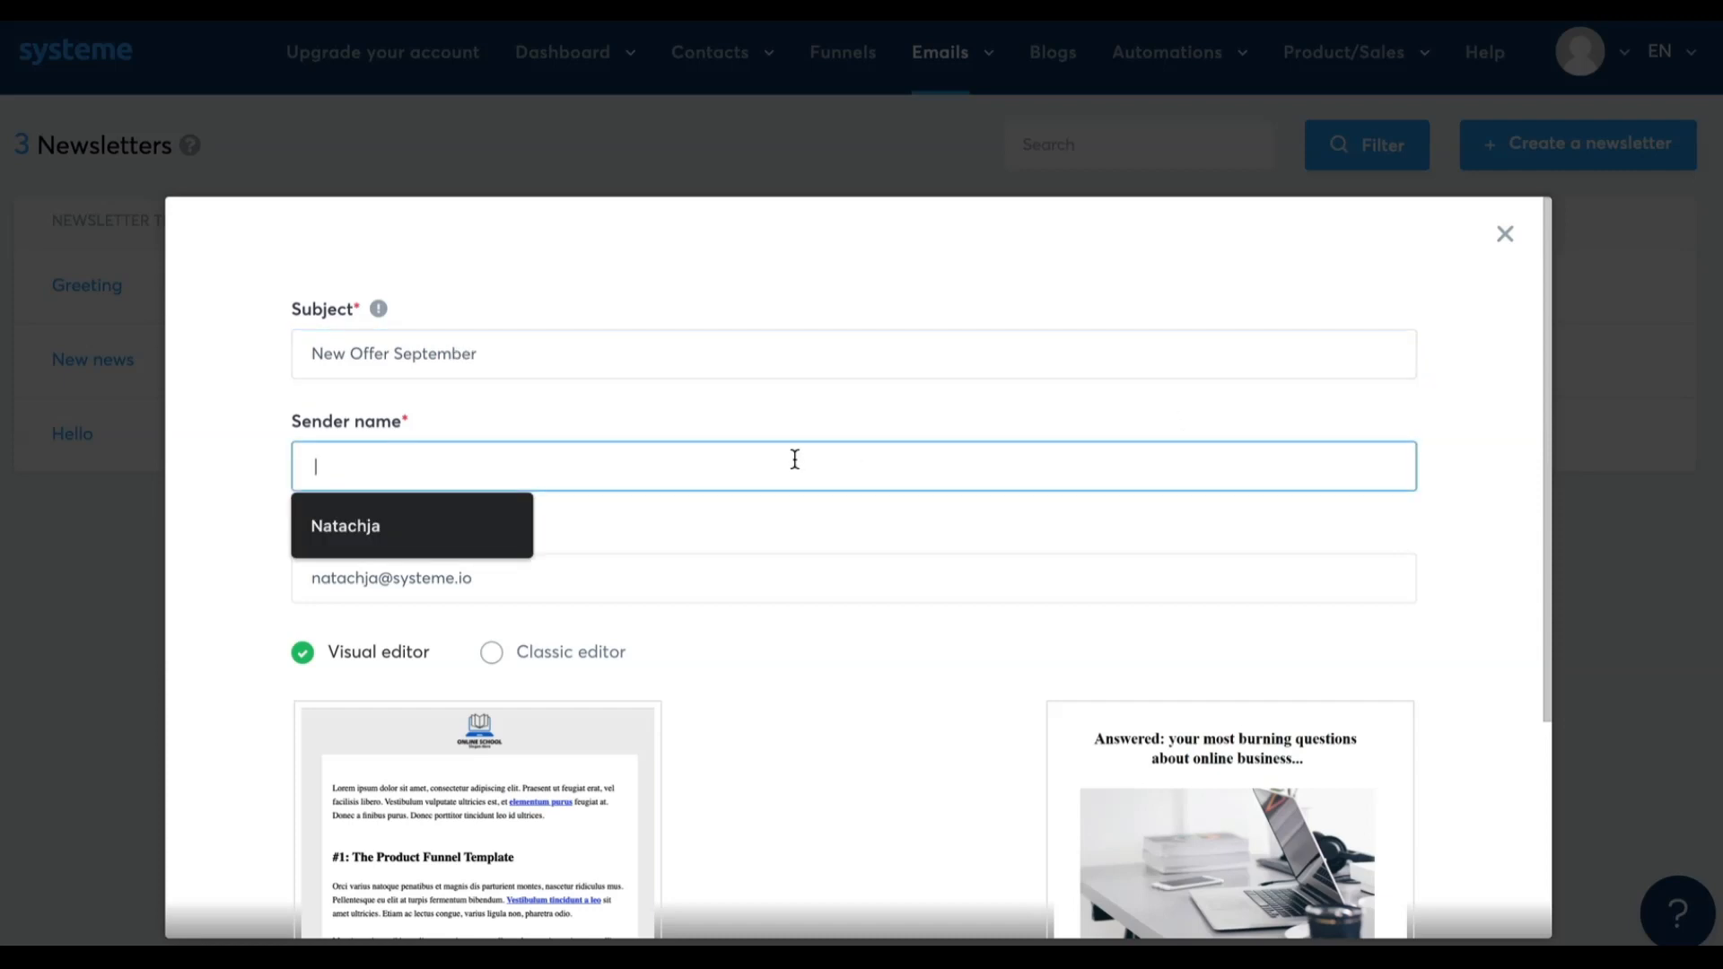
click(465, 526)
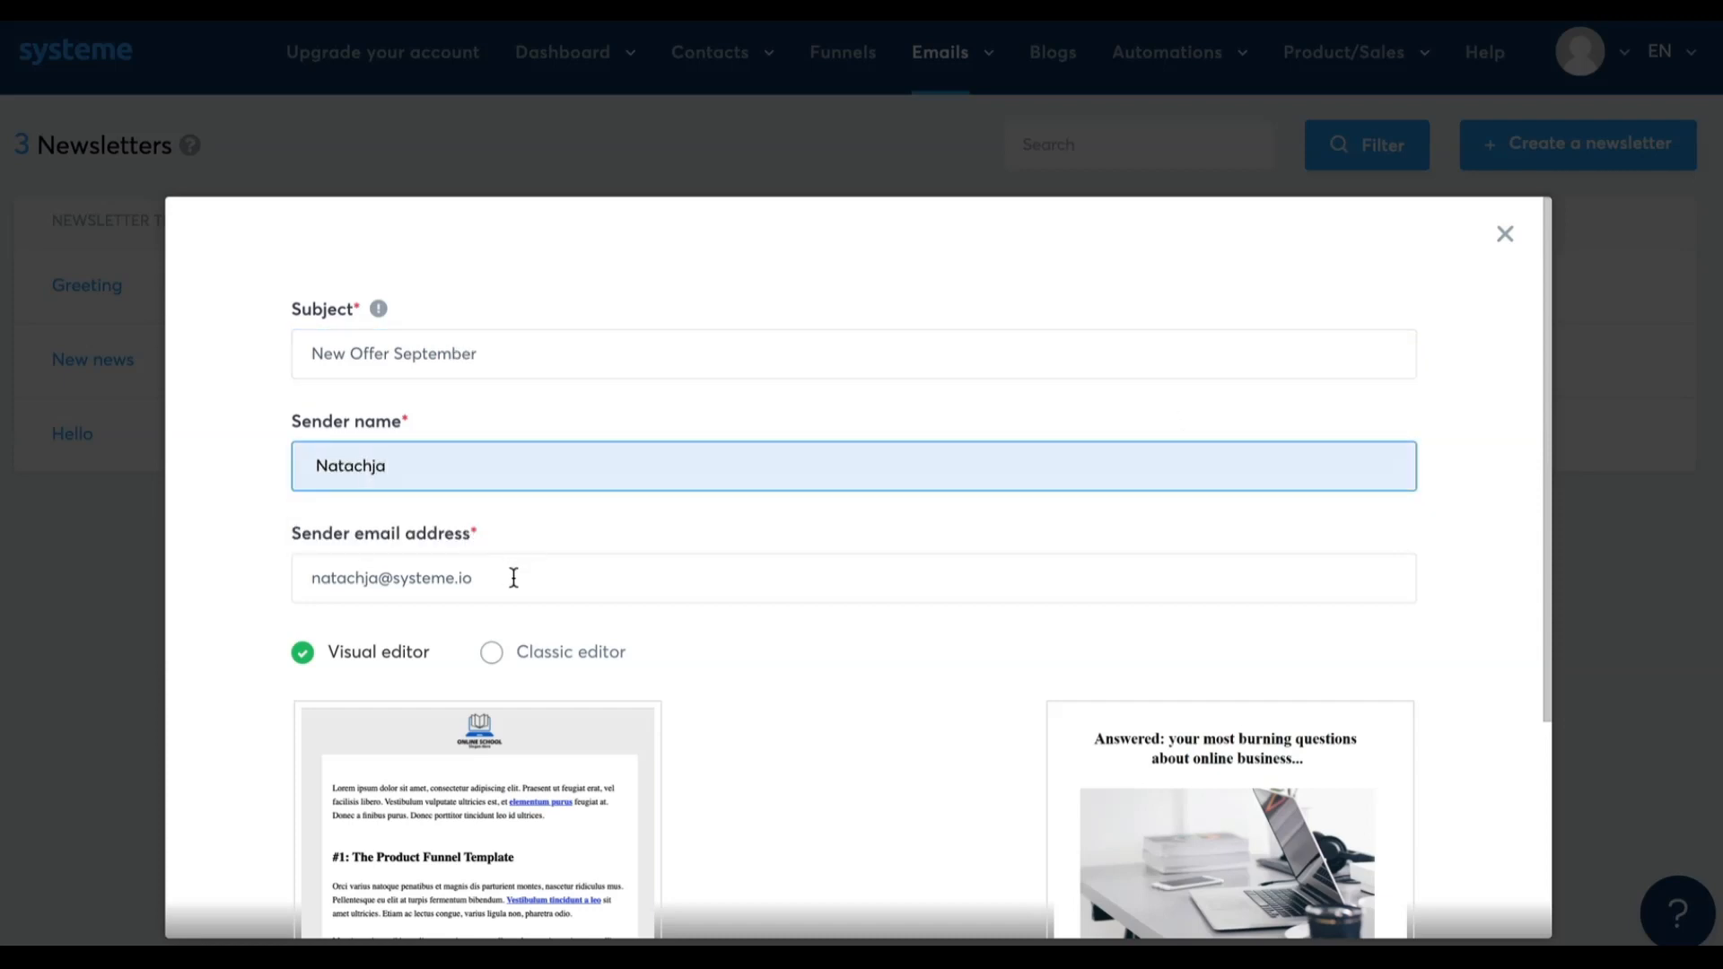
drag(512, 577, 396, 583)
key(BackSpace)
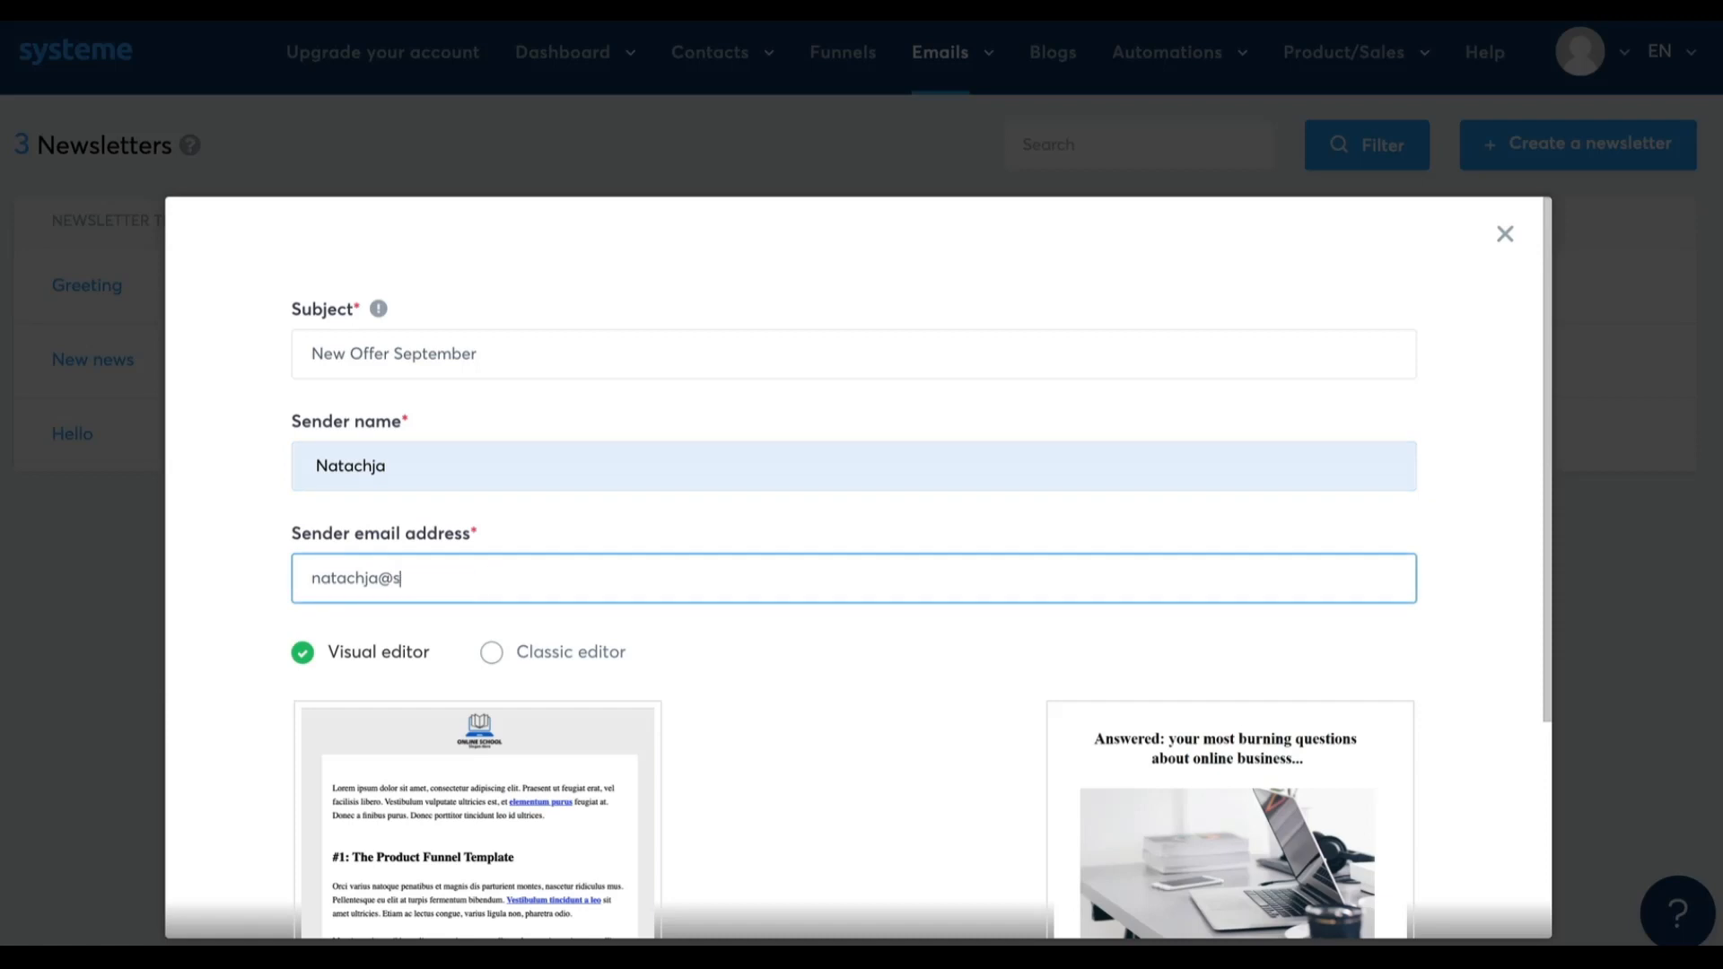
key(BackSpace)
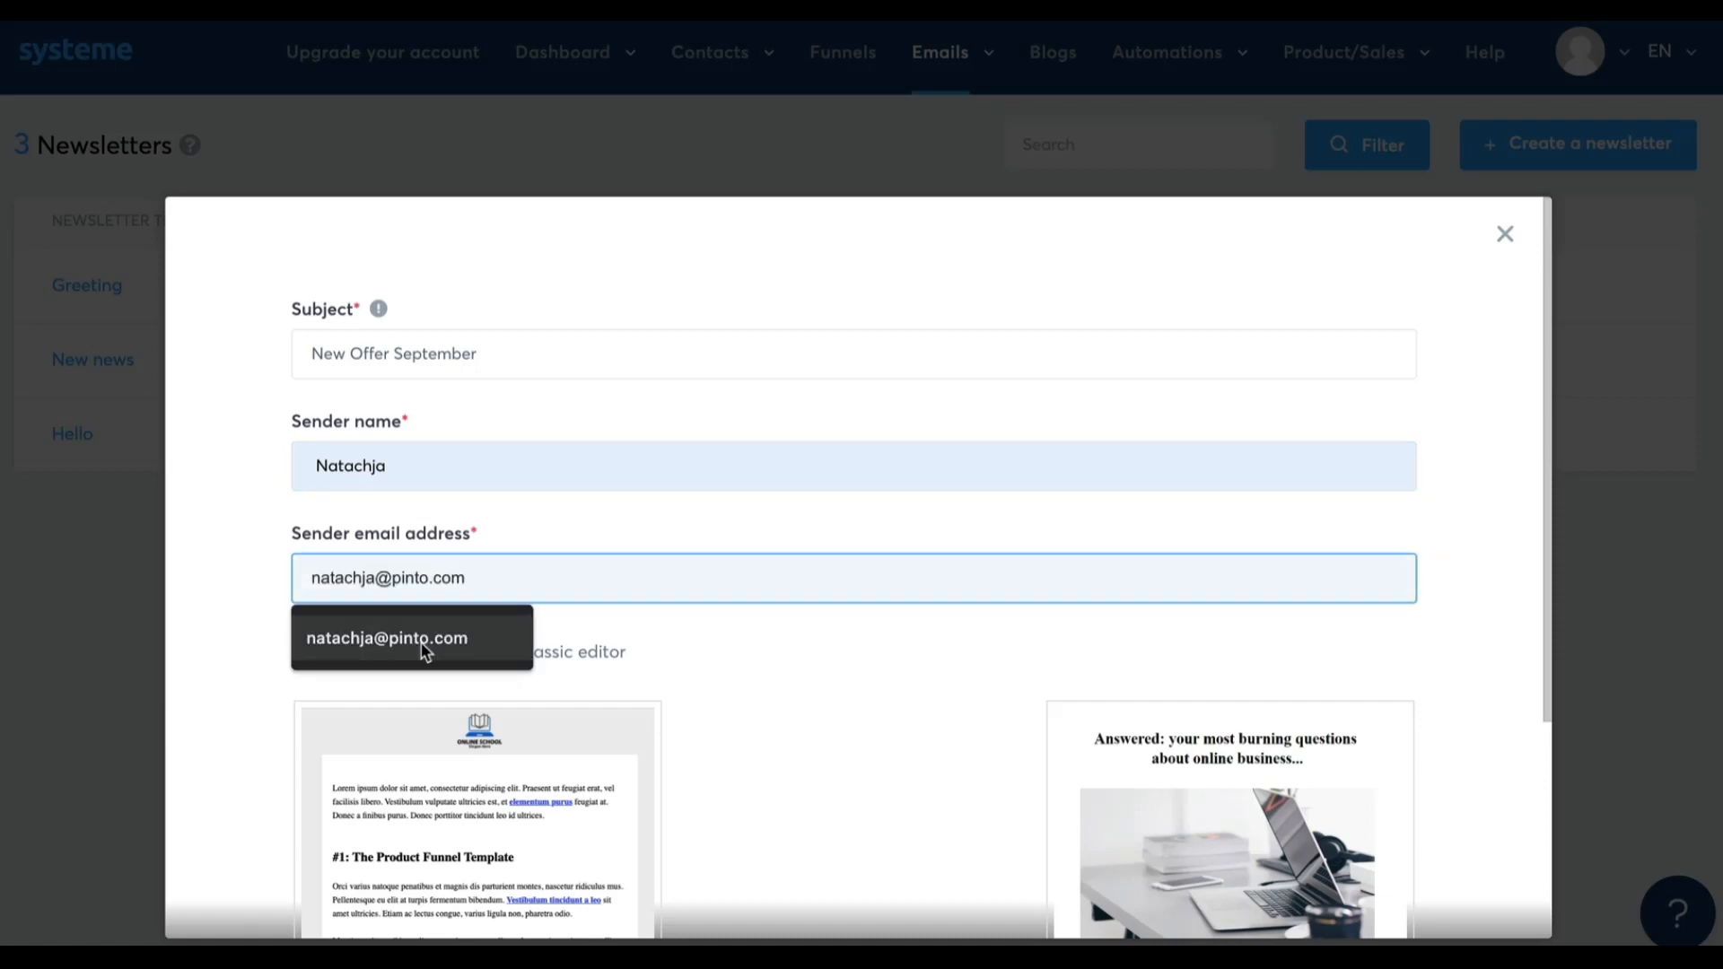
click(423, 648)
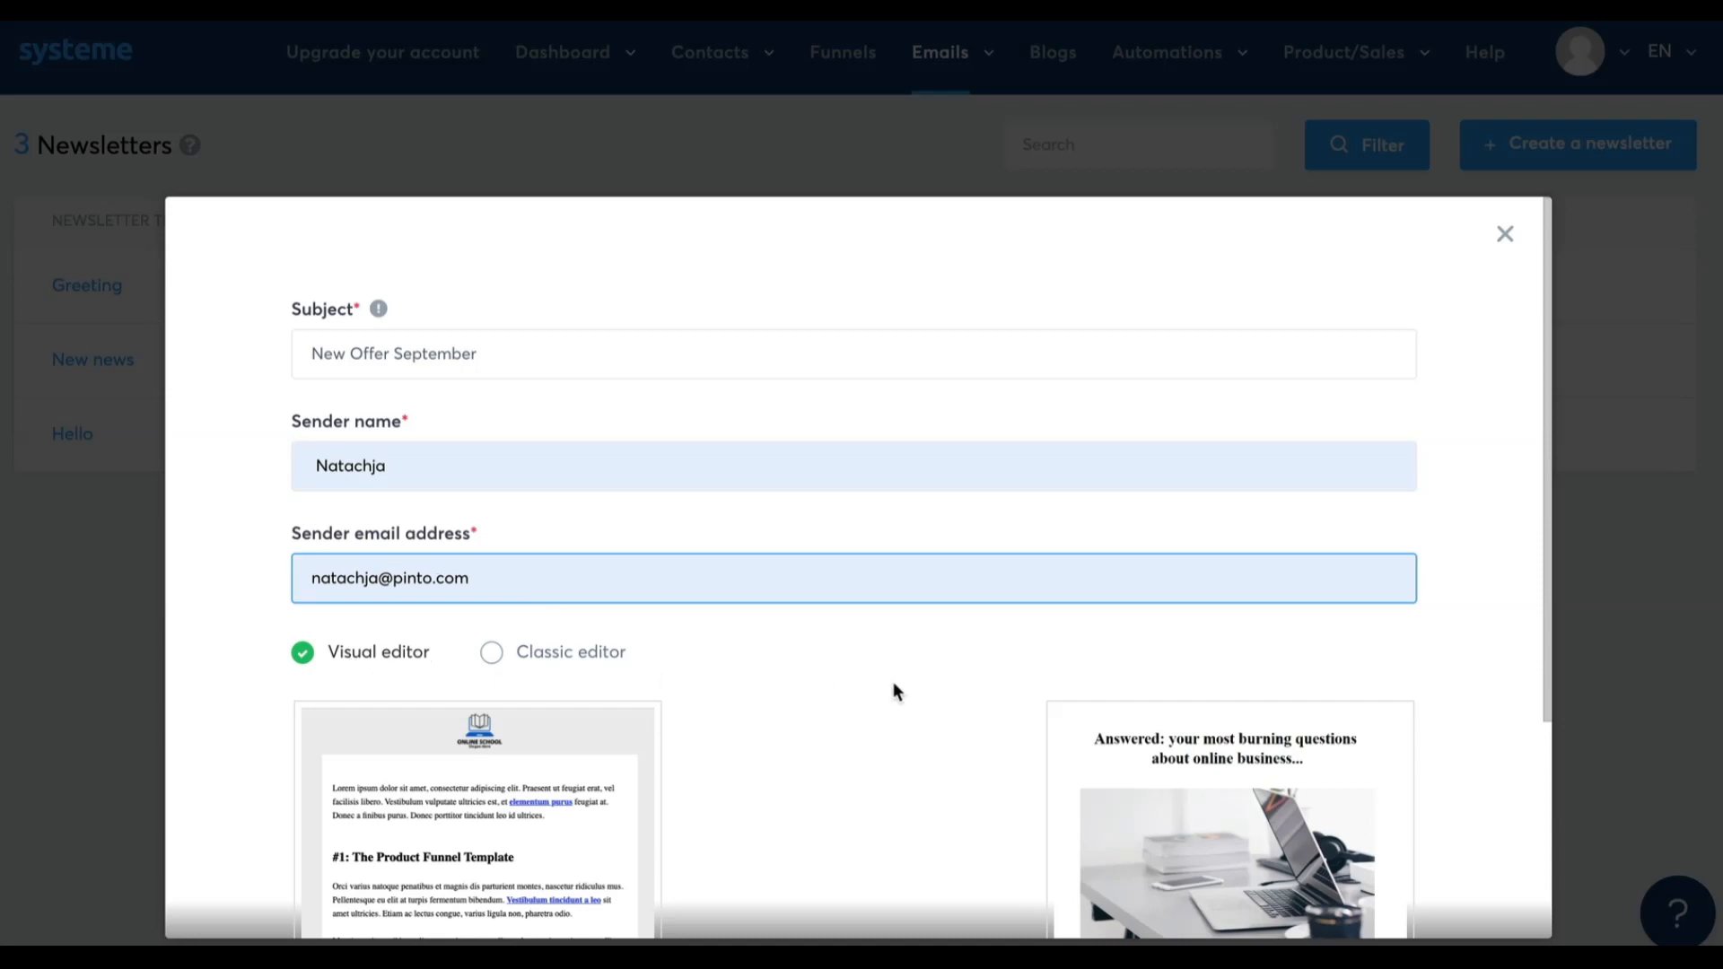
Choose the Classic editor for the newsletter and create it.
scroll(920, 696, down, 2)
scroll(918, 687, down, 2)
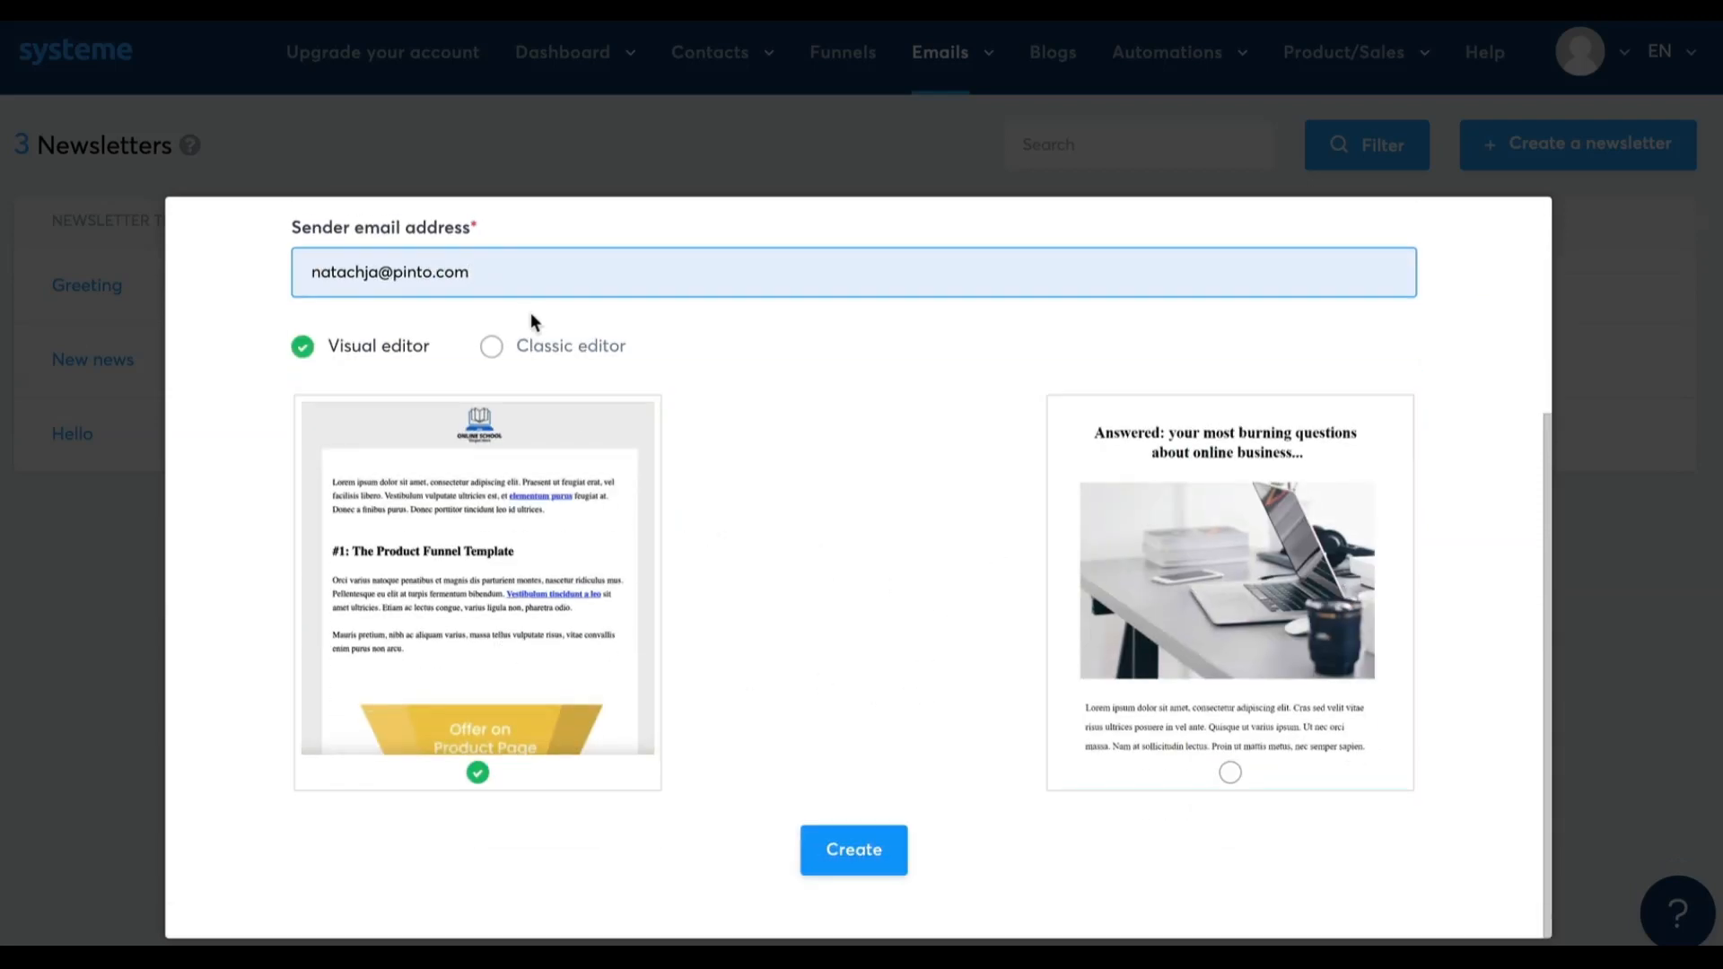
click(550, 353)
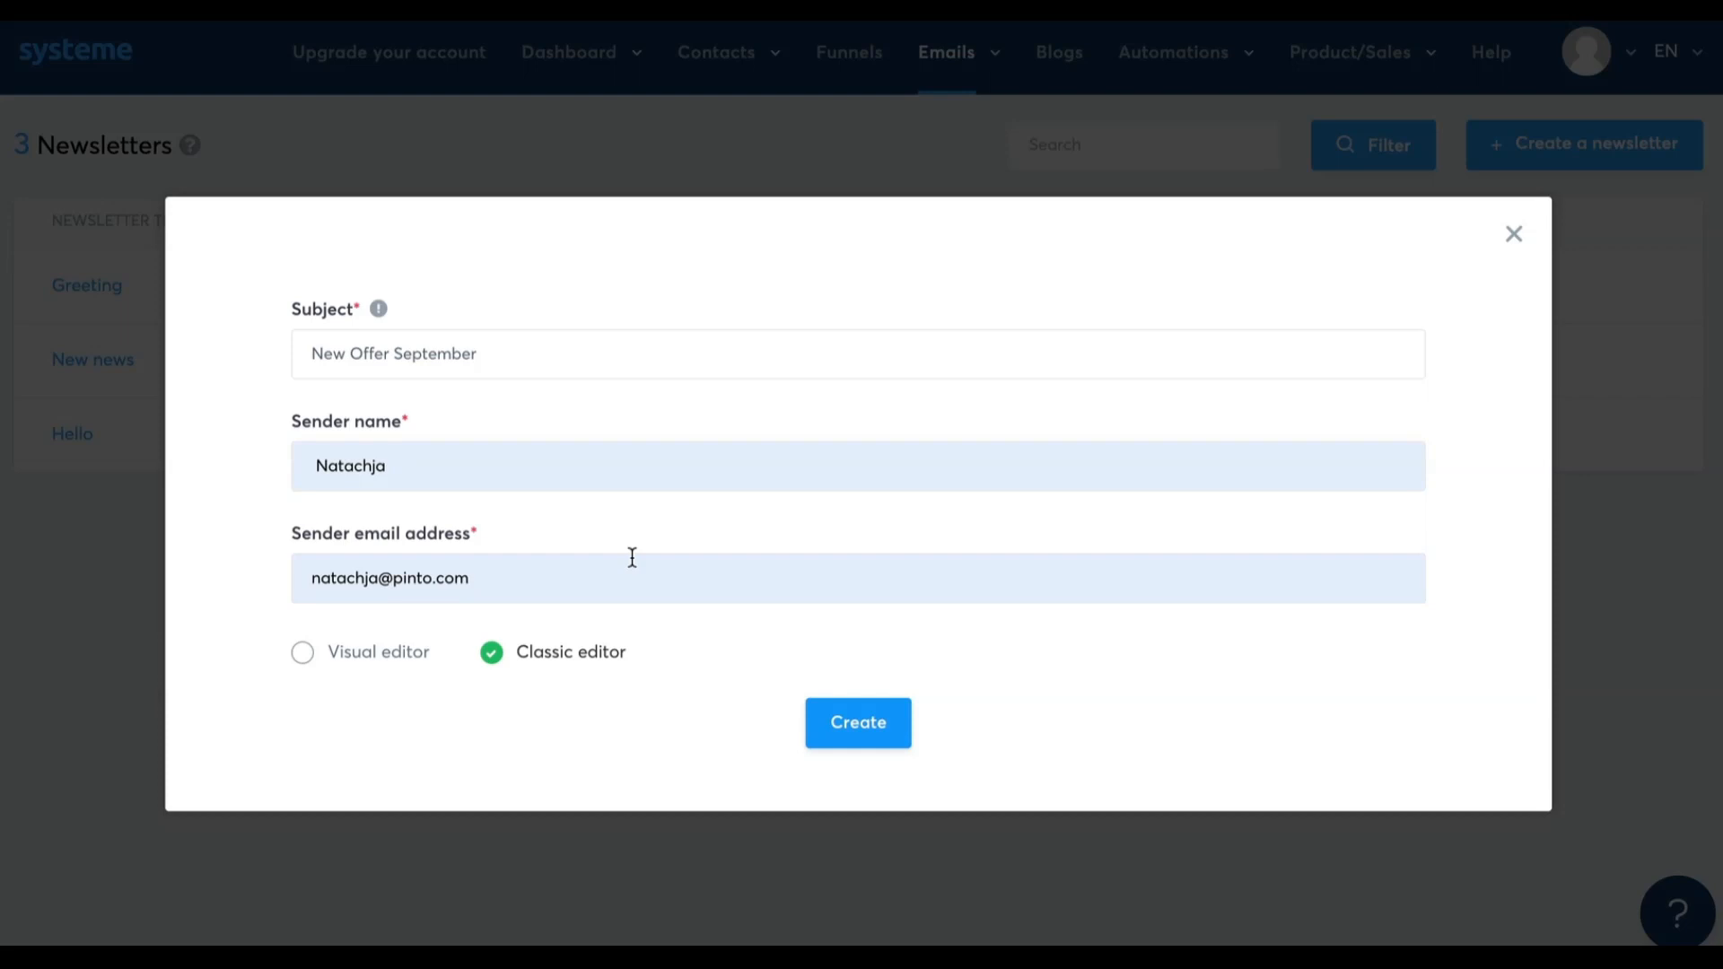
click(852, 723)
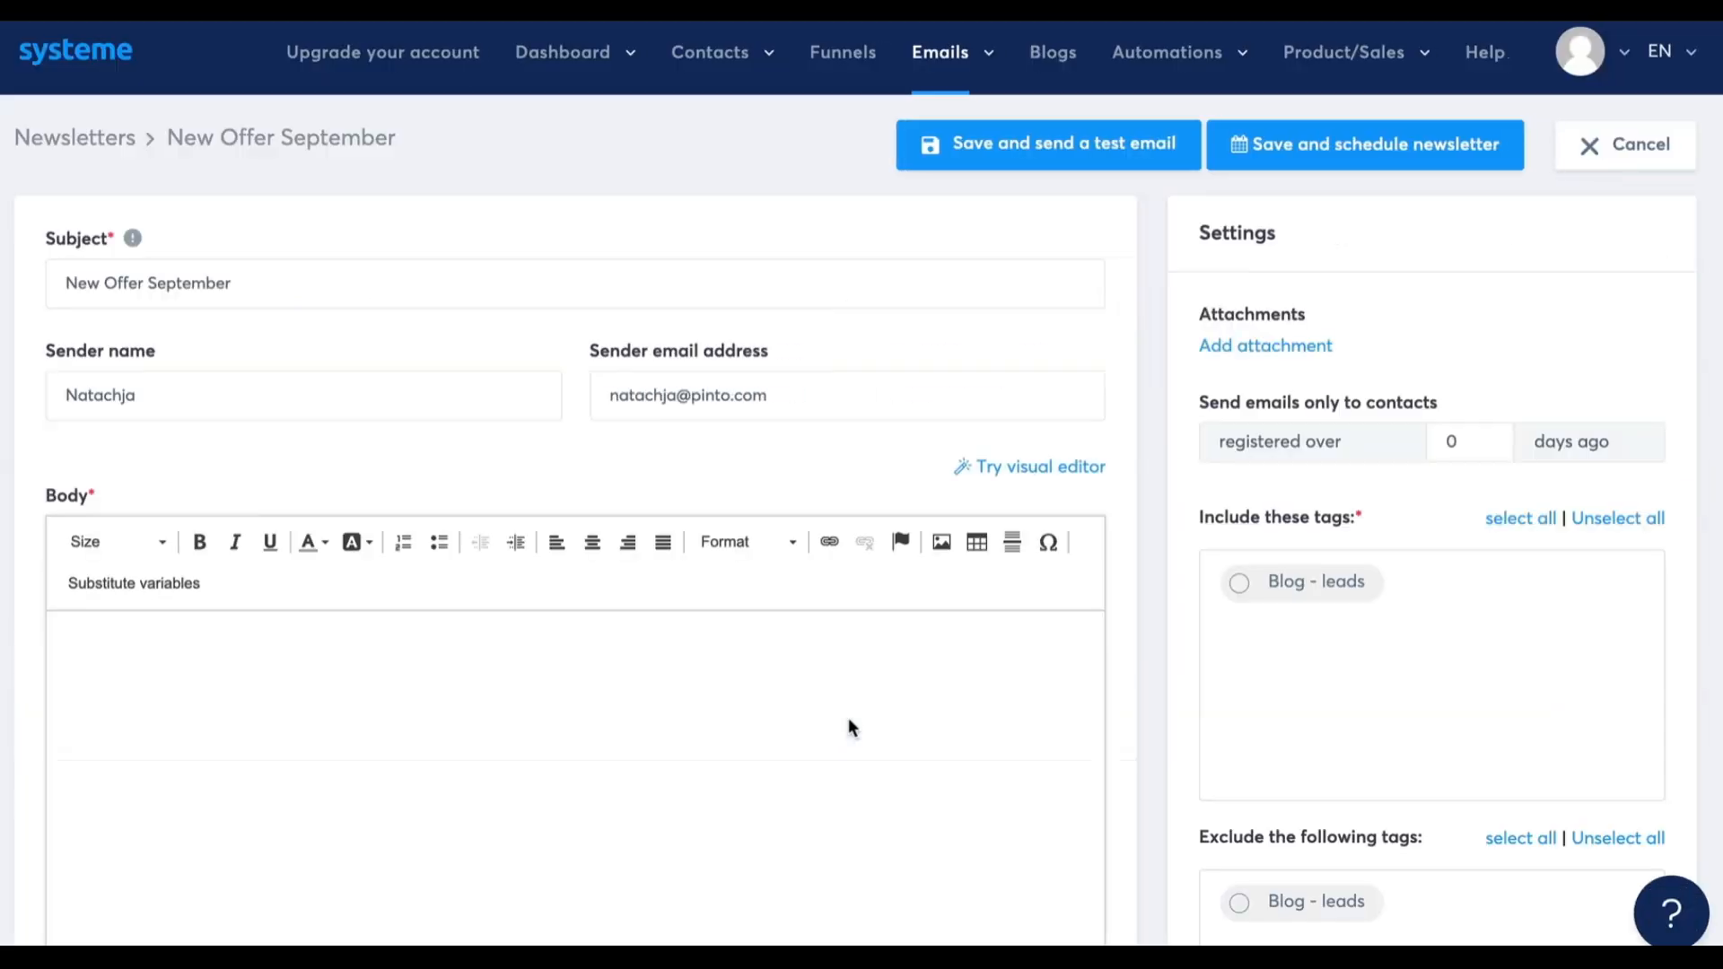
Write the newsletter body as "Hey there" followed by "I would like to..." in a separate paragraph.
scroll(851, 727, down, 2)
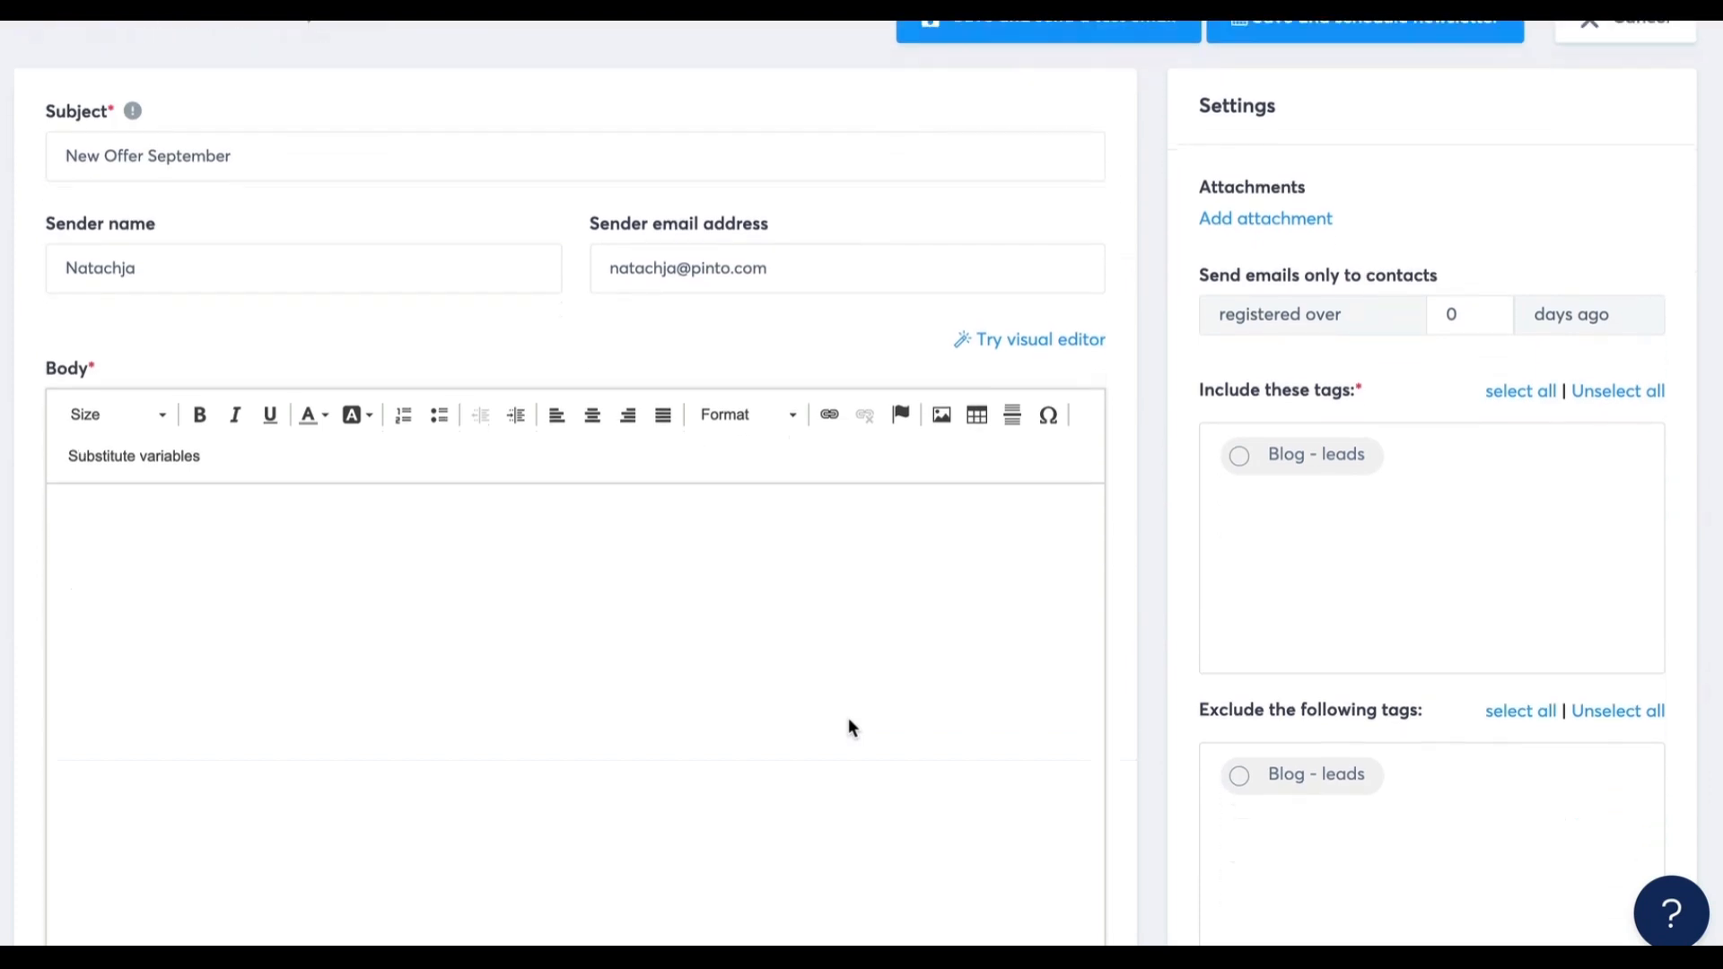
click(522, 564)
text(Hey there  )
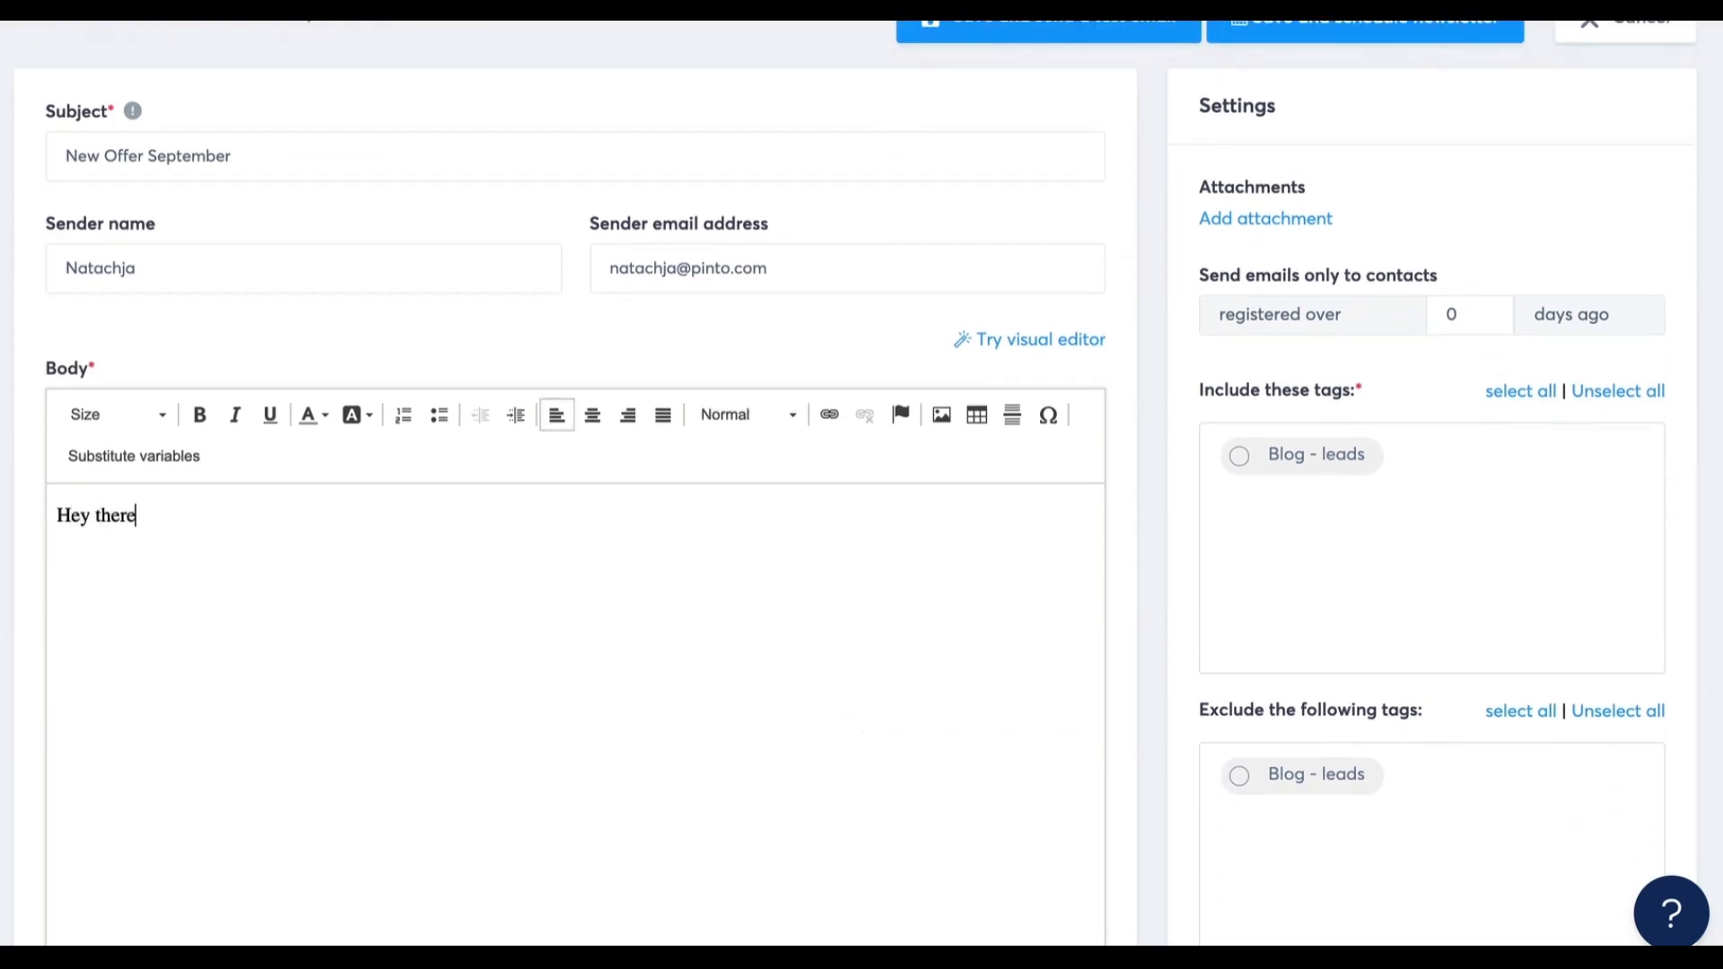
text(I would like to...)
Include the "Blog - leads" tag as the newsletter's recipients and review the exclusion tags and available substitutes.
click(1266, 459)
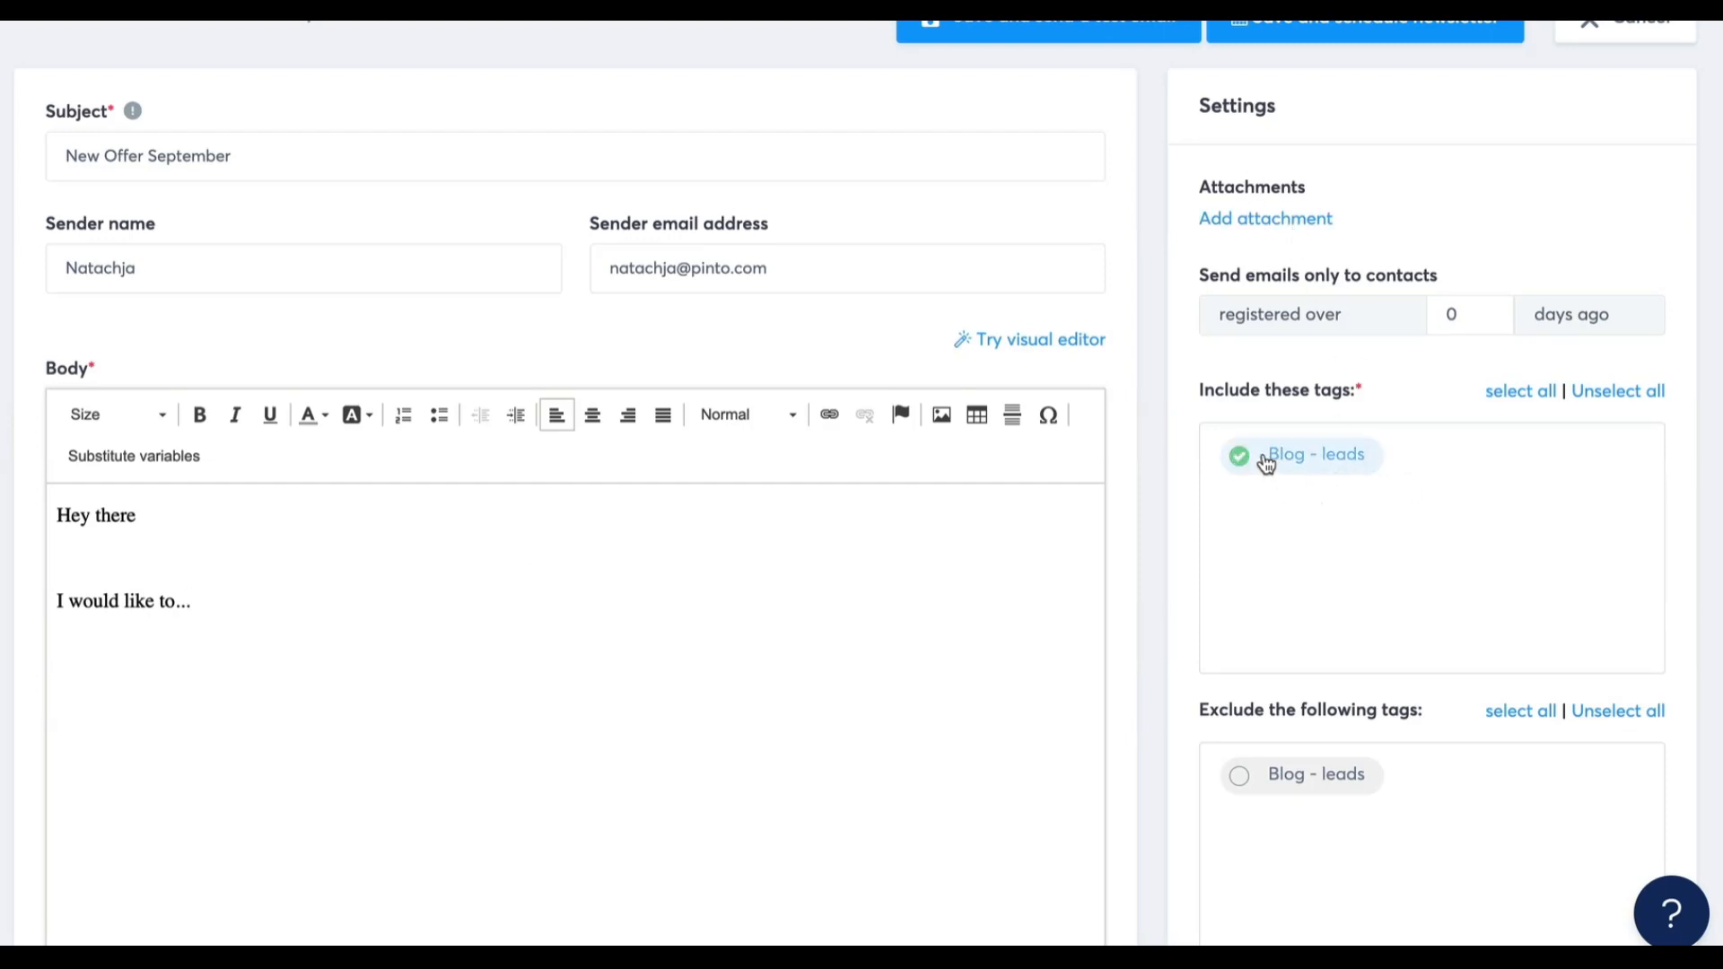
scroll(1317, 575, down, 5)
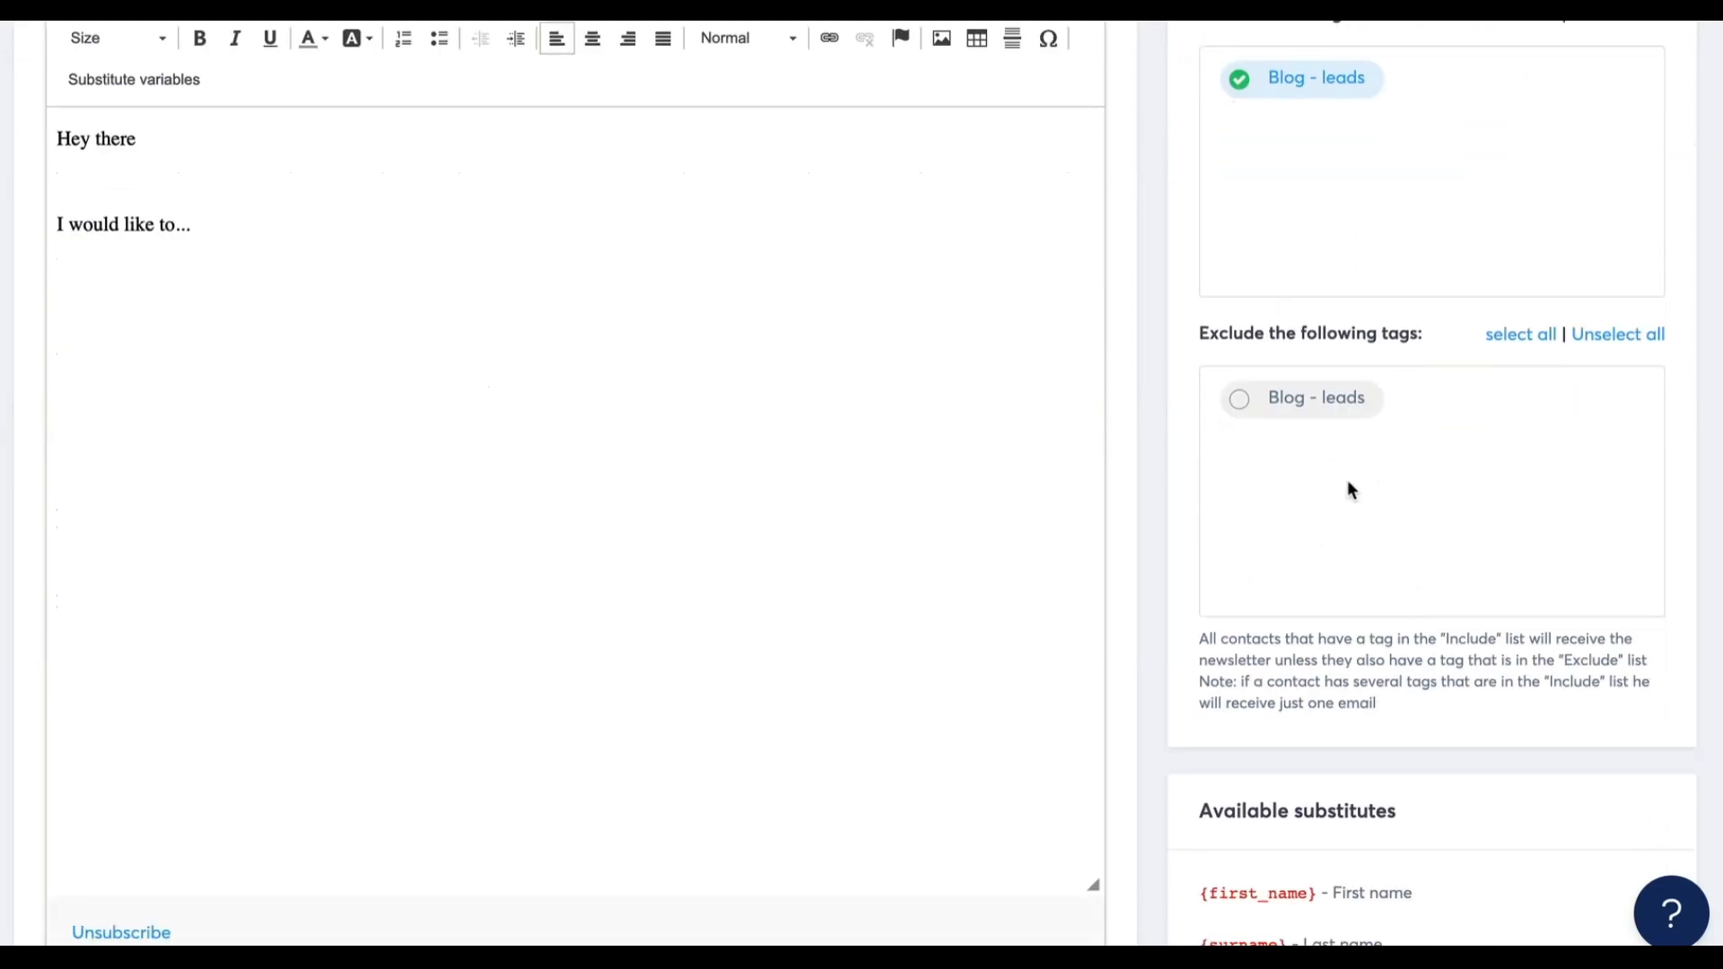
scroll(1412, 655, down, 4)
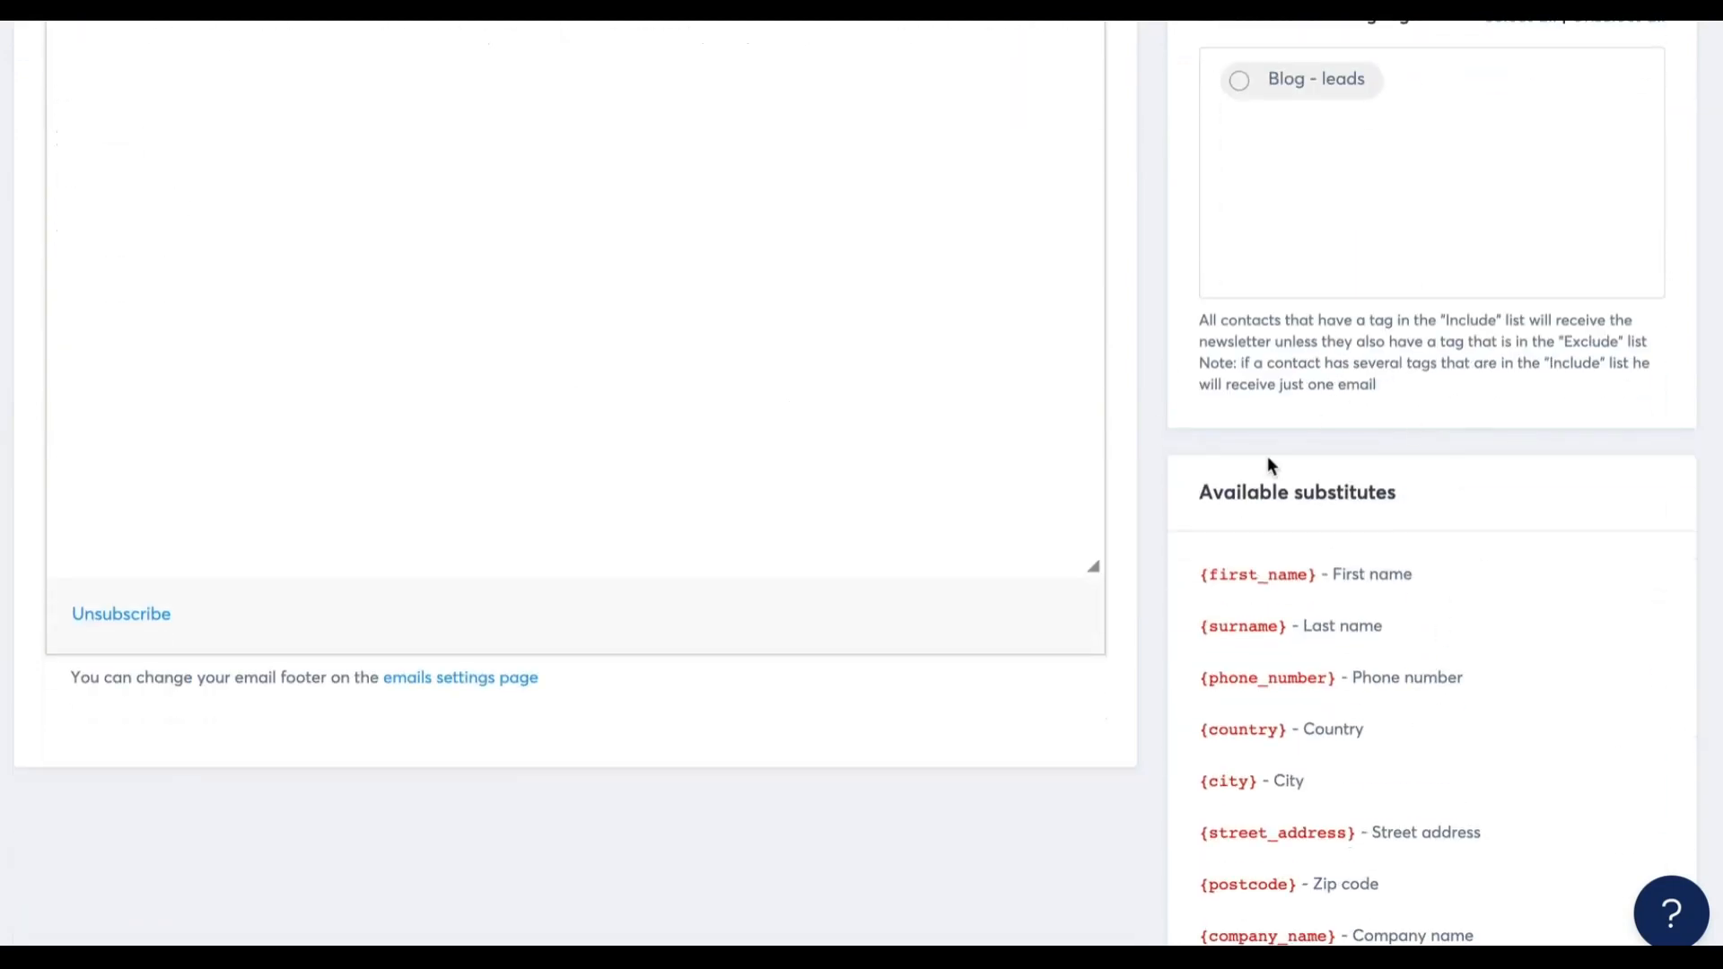
scroll(1373, 725, down, 4)
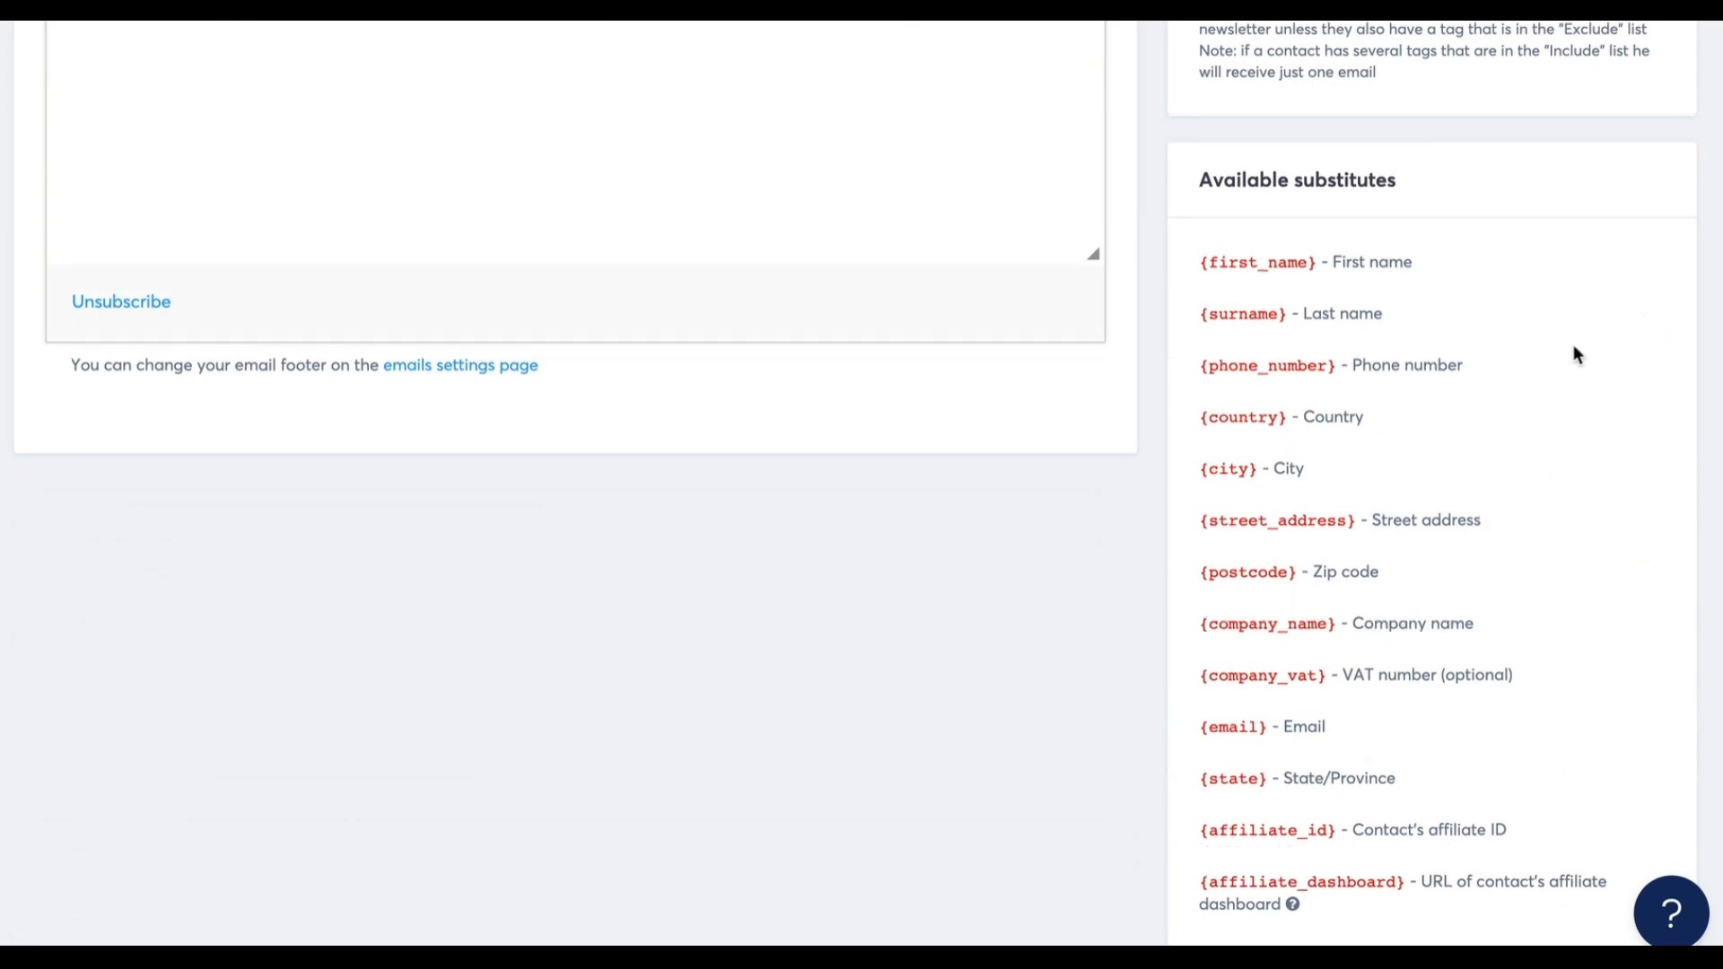
Limit the newsletter to contacts registered over 5 days ago and save it for scheduling.
scroll(1574, 344, up, 12)
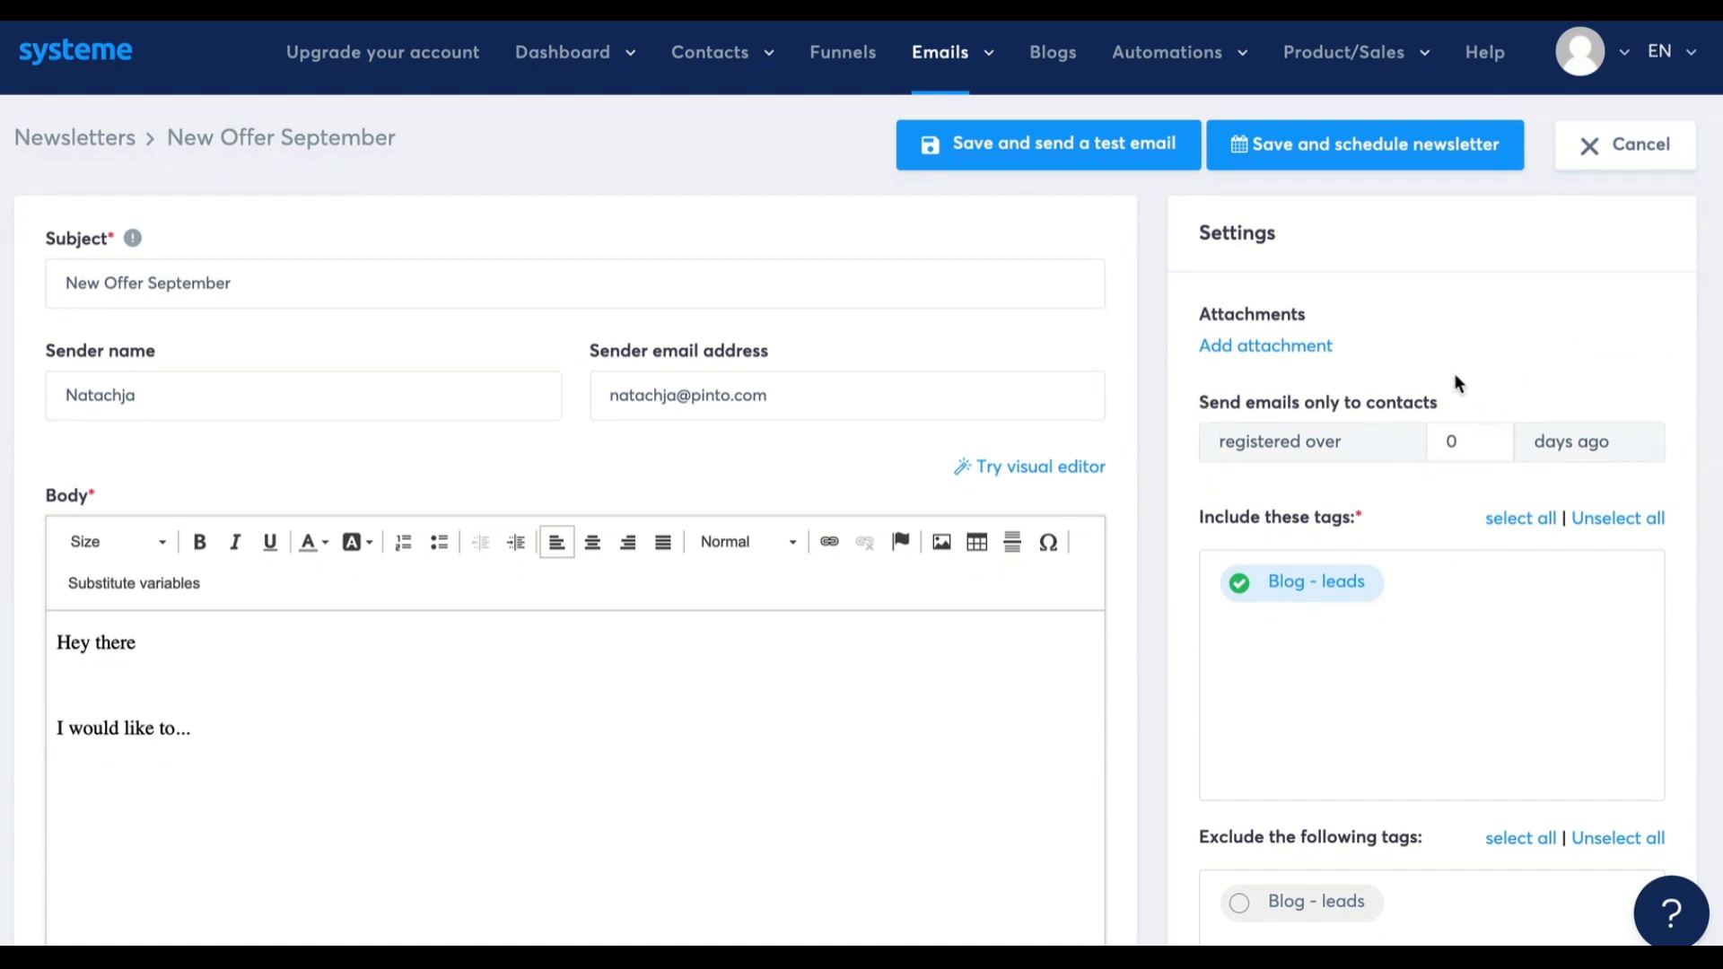
click(1485, 437)
click(1484, 437)
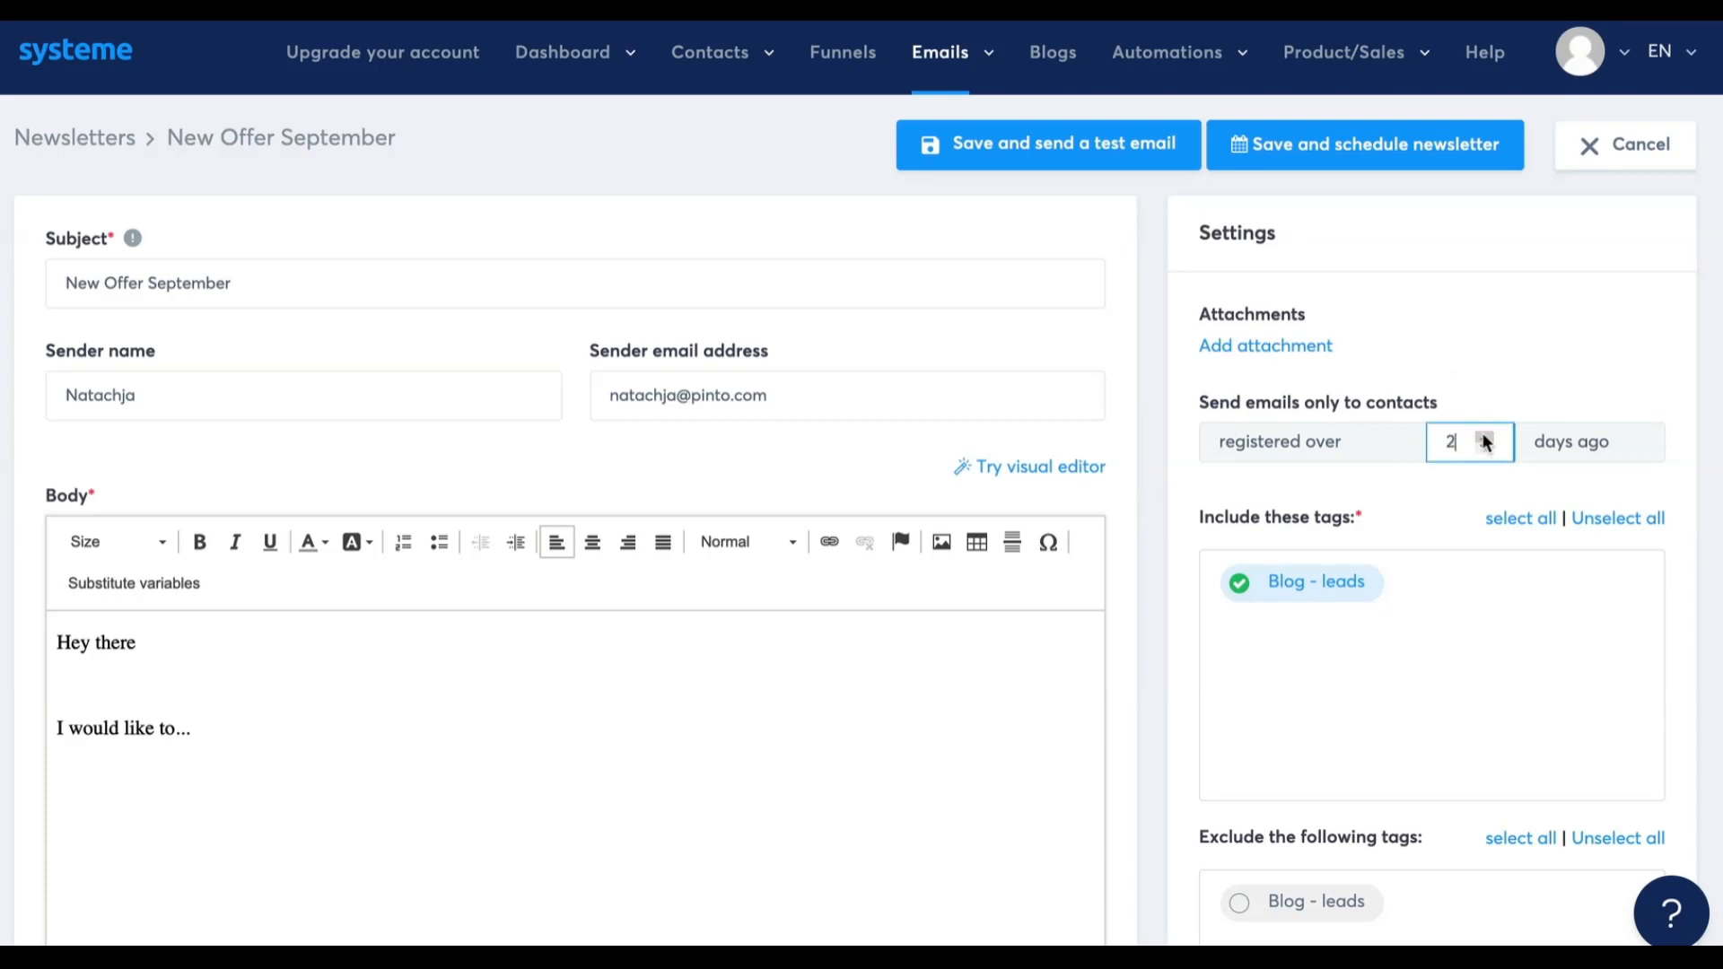
double_click(1484, 437)
click(1484, 437)
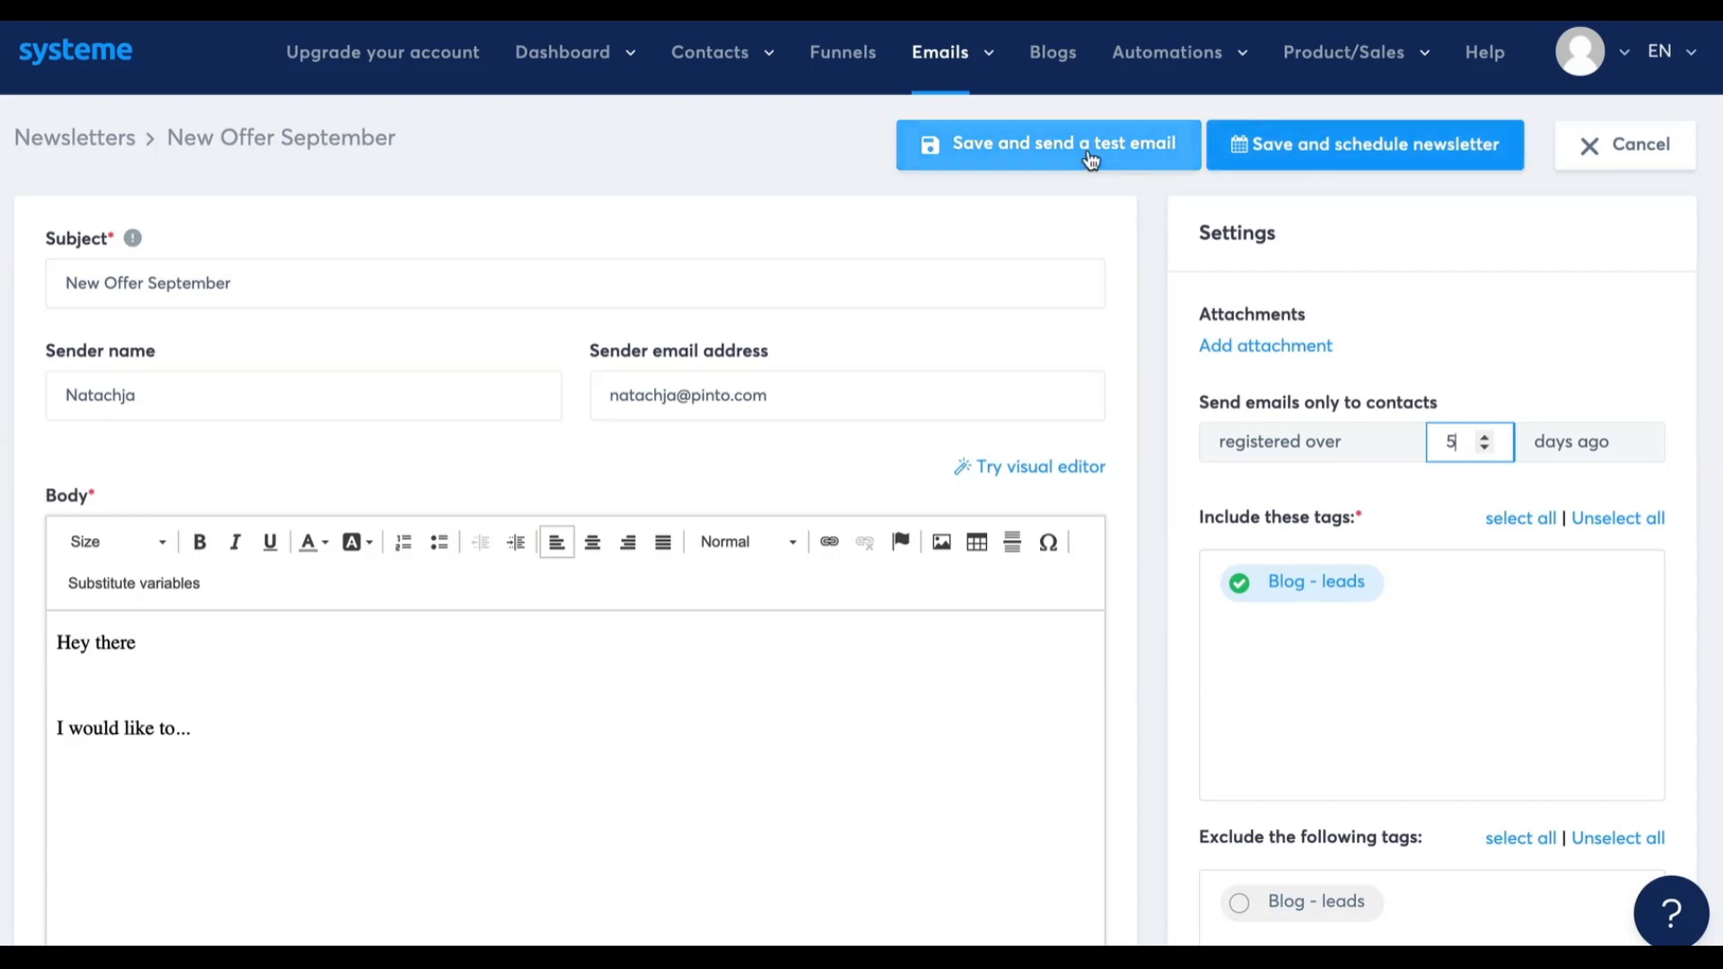
click(1342, 160)
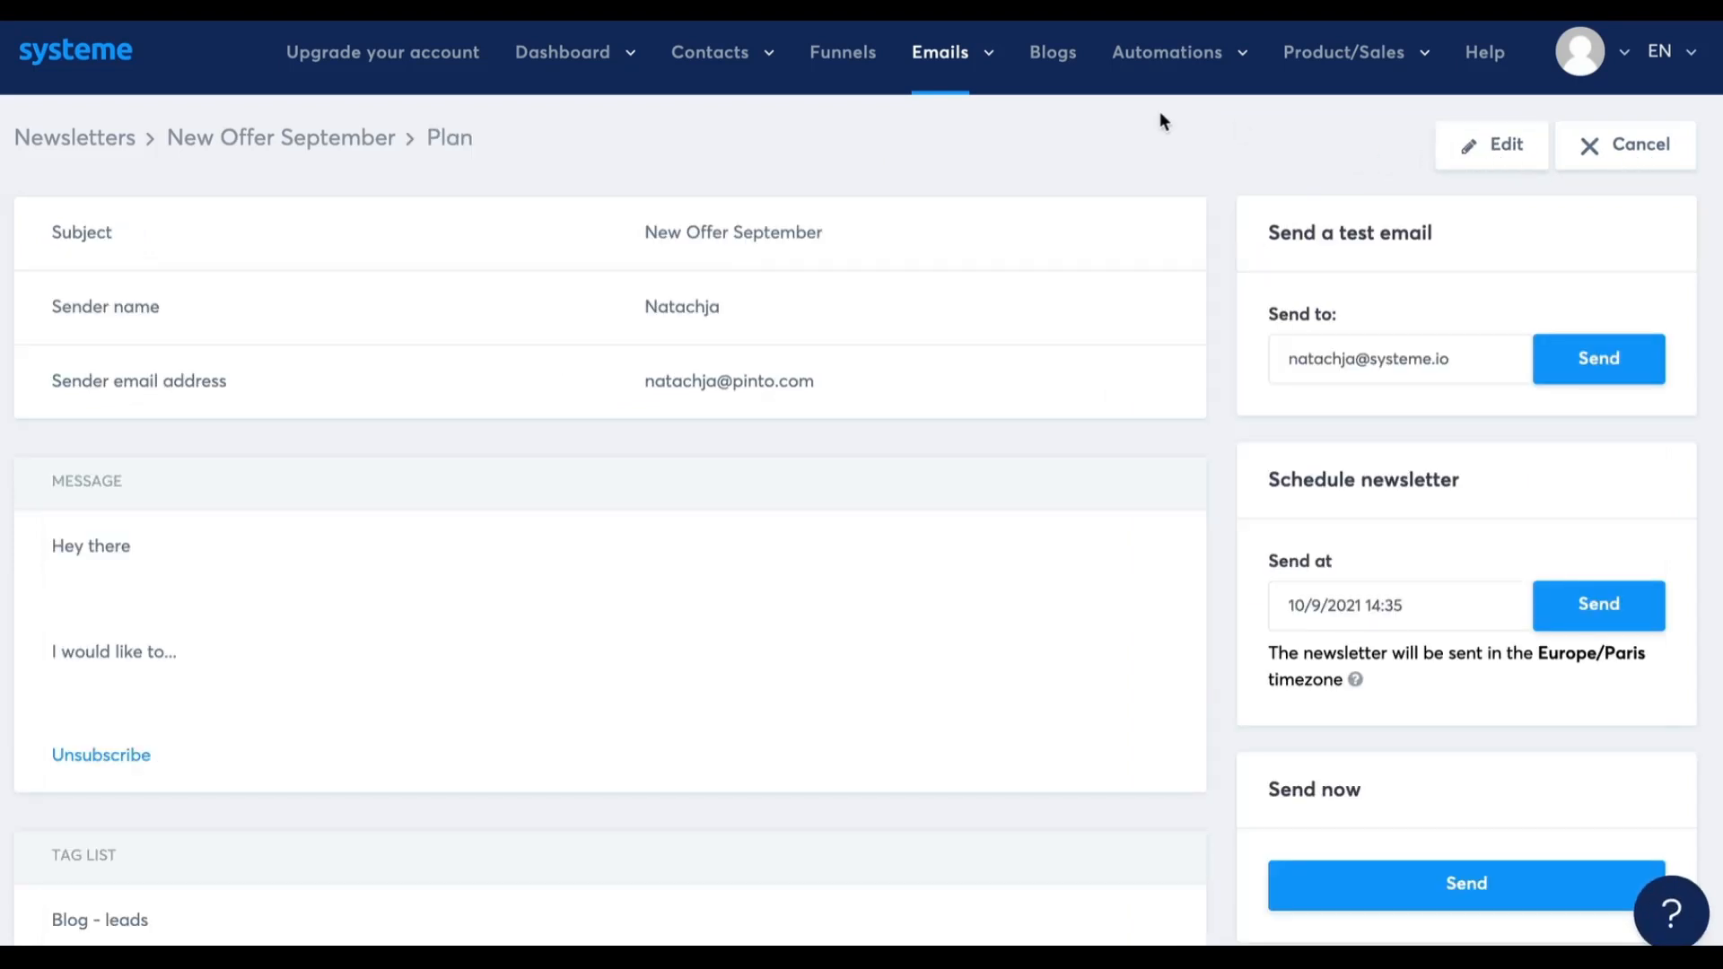
Create an email campaign named "5 day coaching course" without a description.
mouse_move(968, 56)
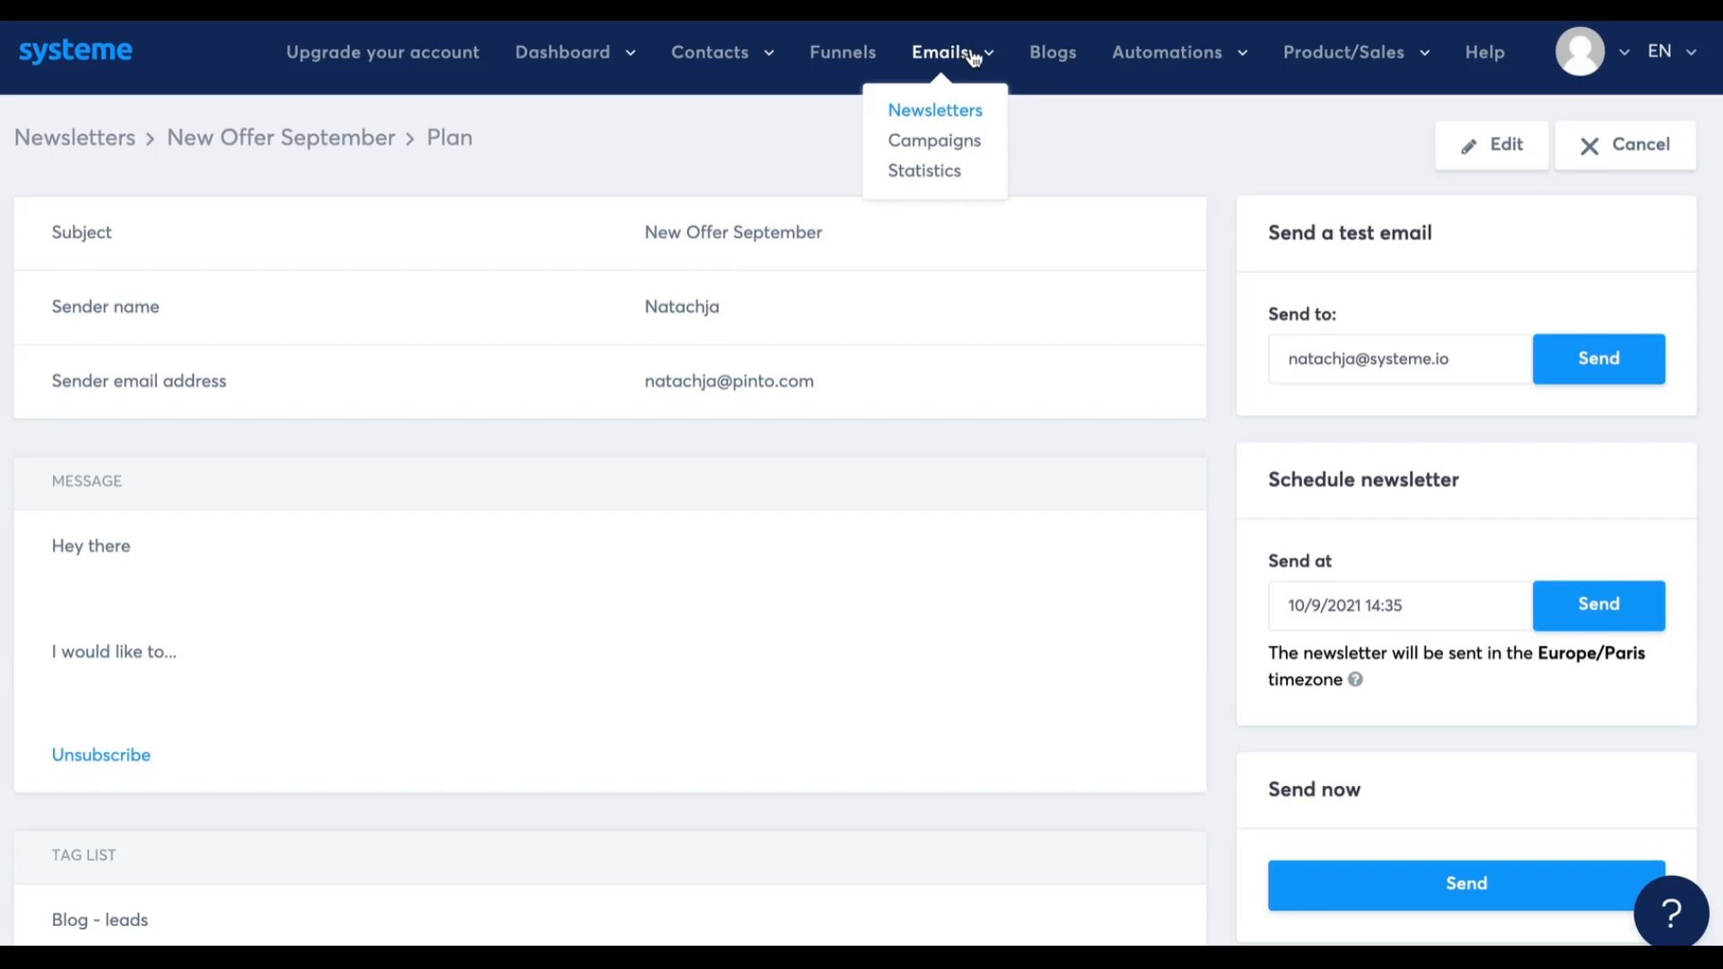
click(967, 148)
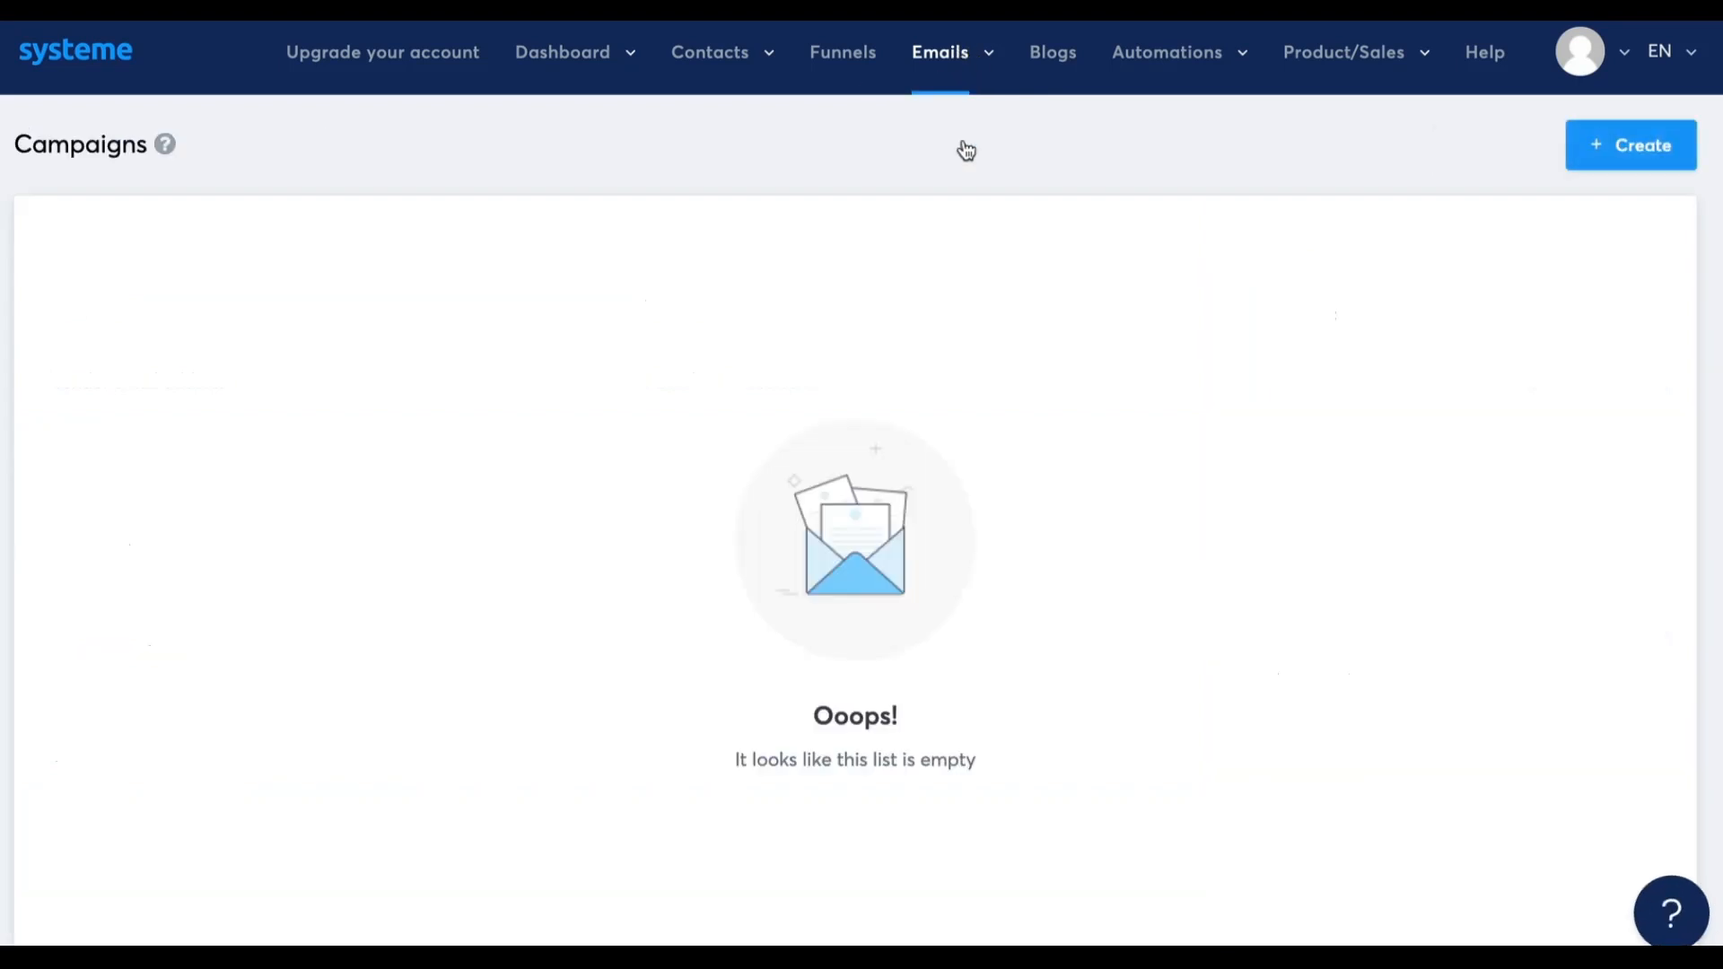
click(1656, 153)
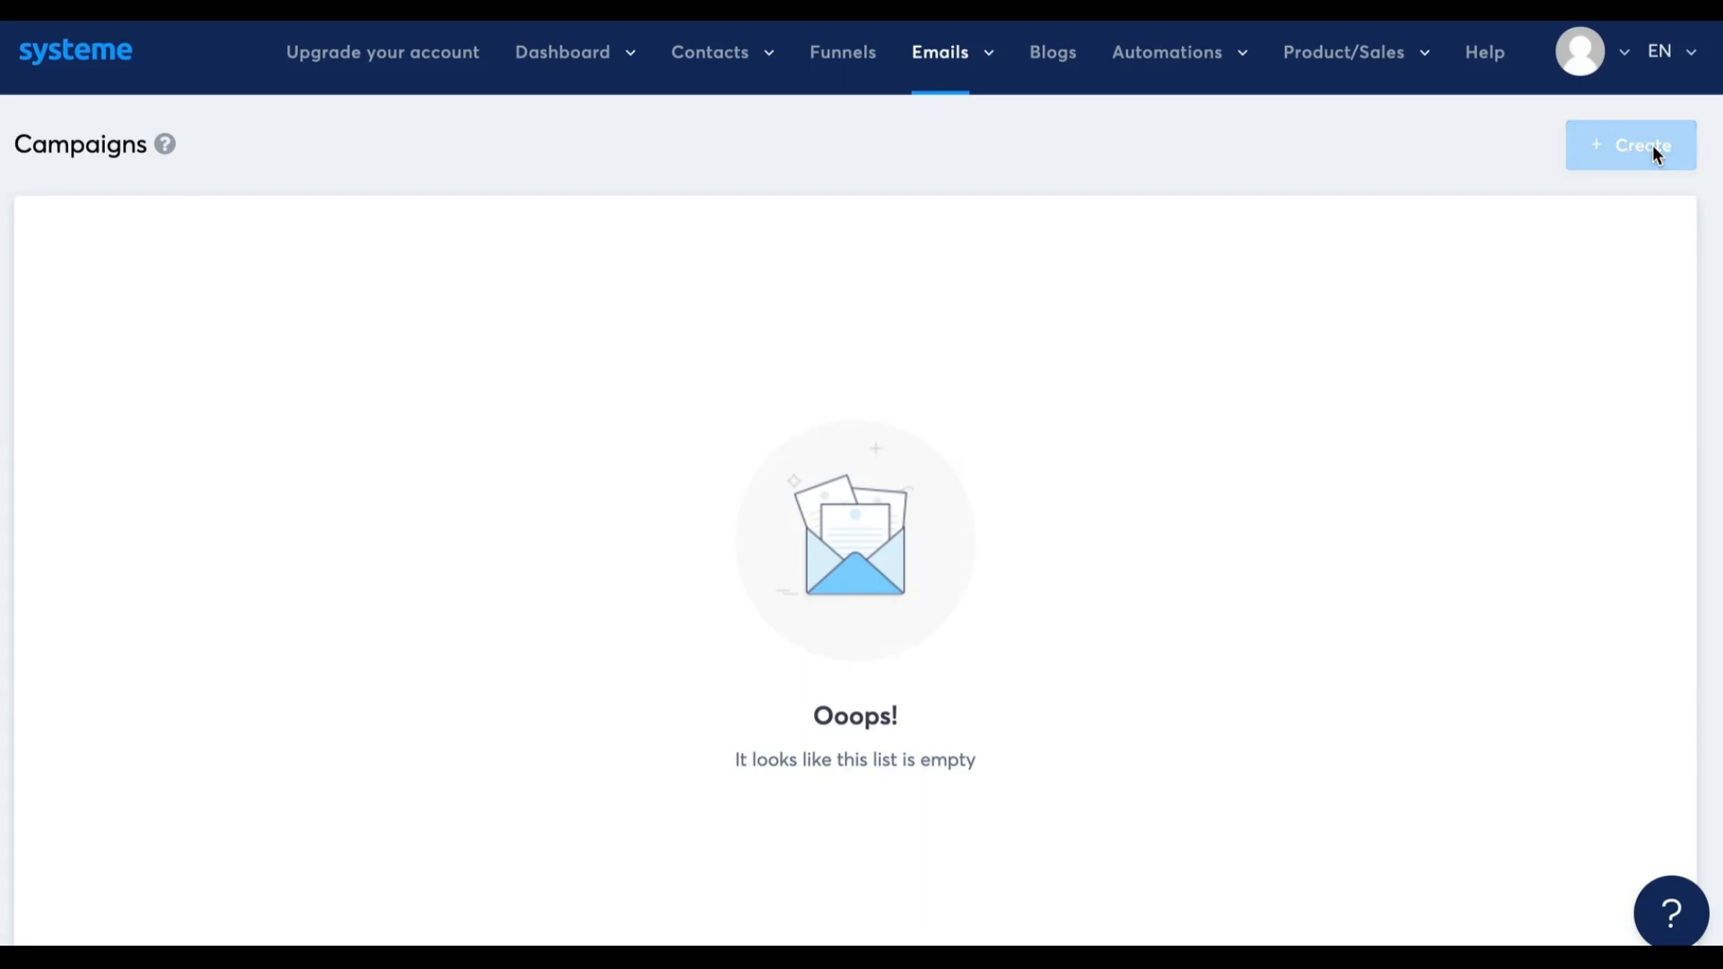
click(1010, 370)
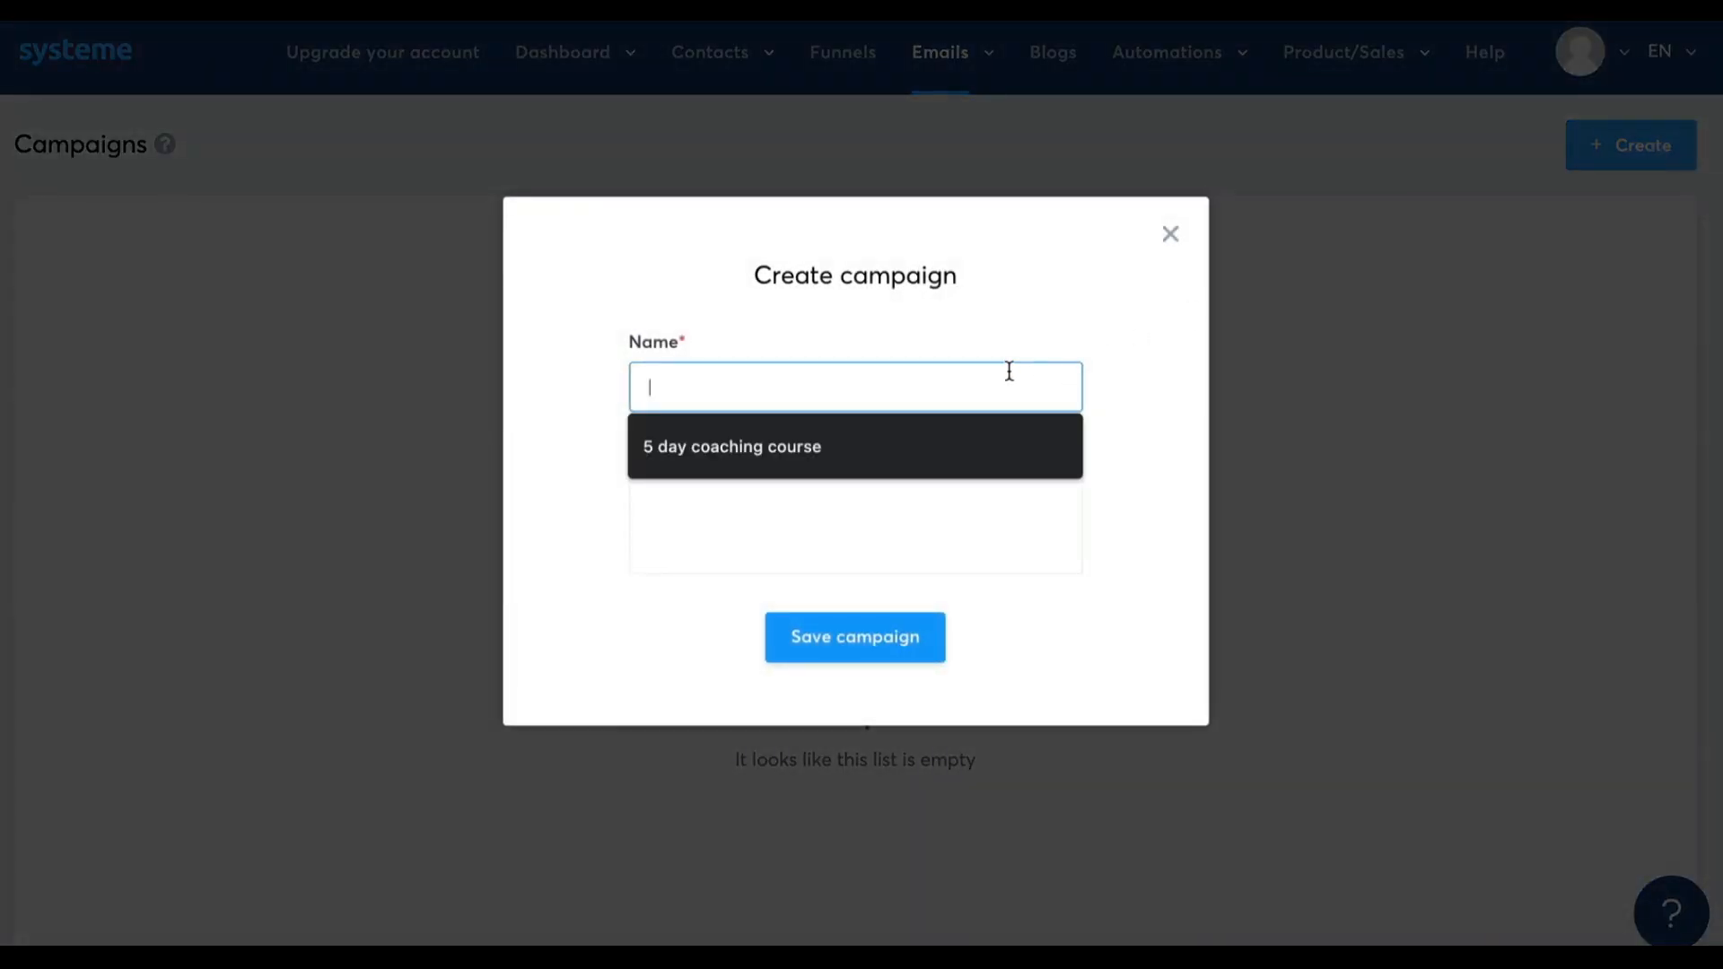
click(805, 450)
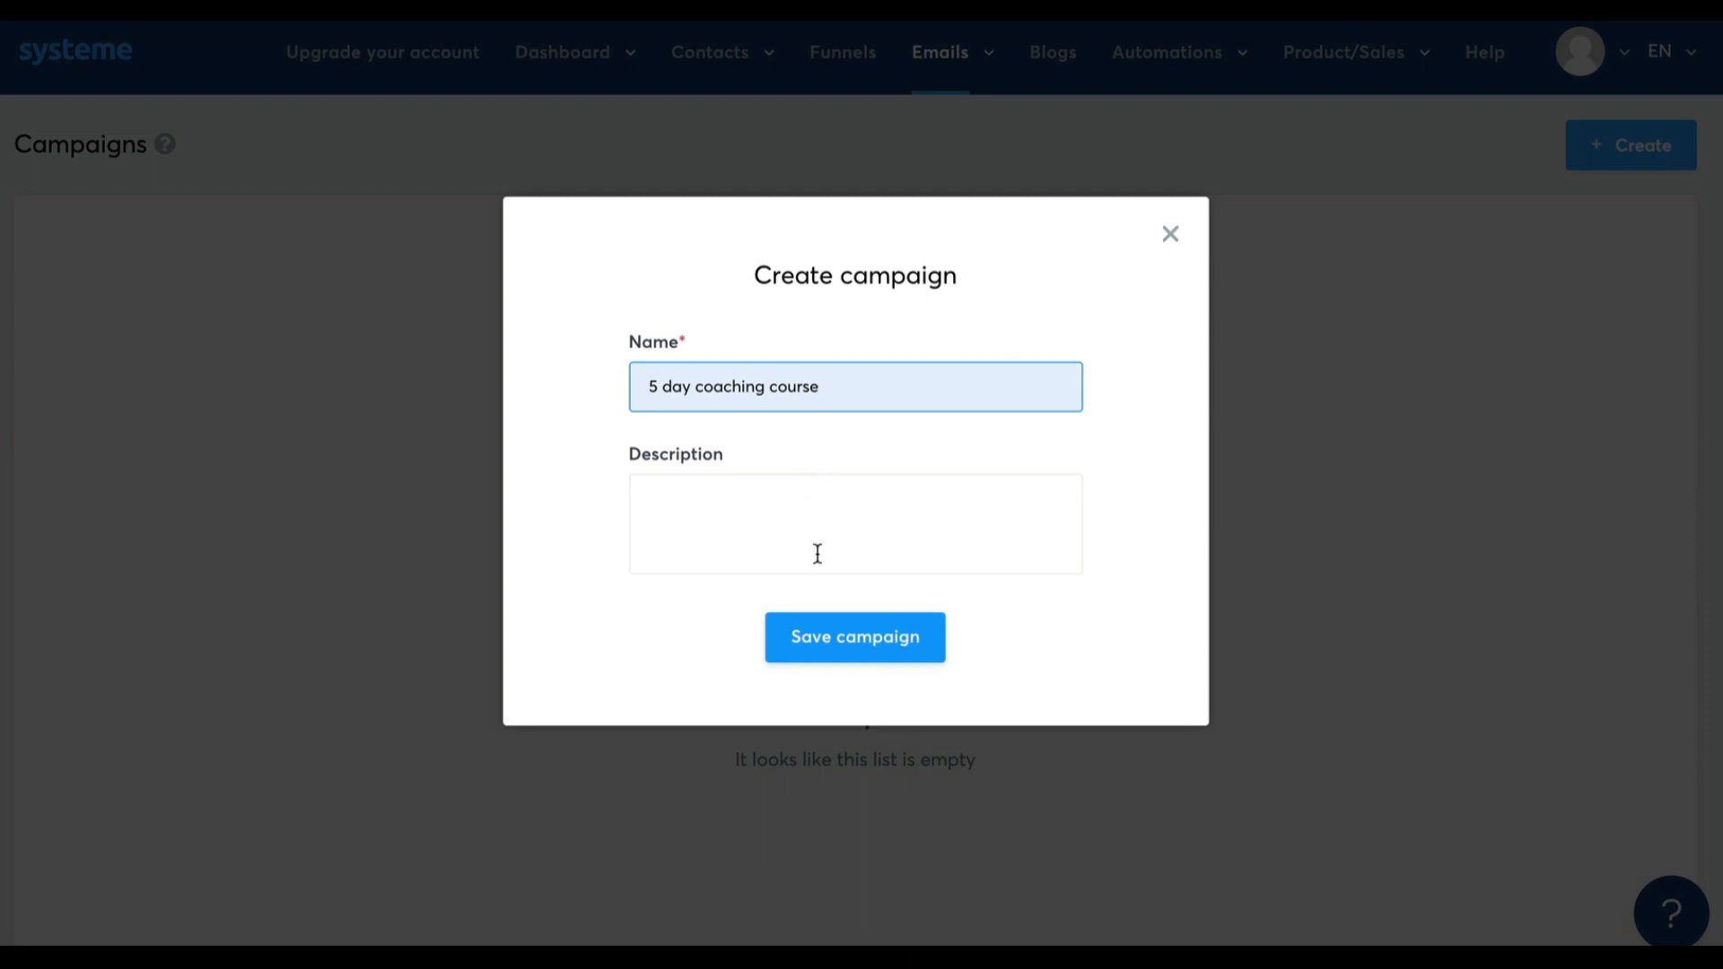
click(895, 639)
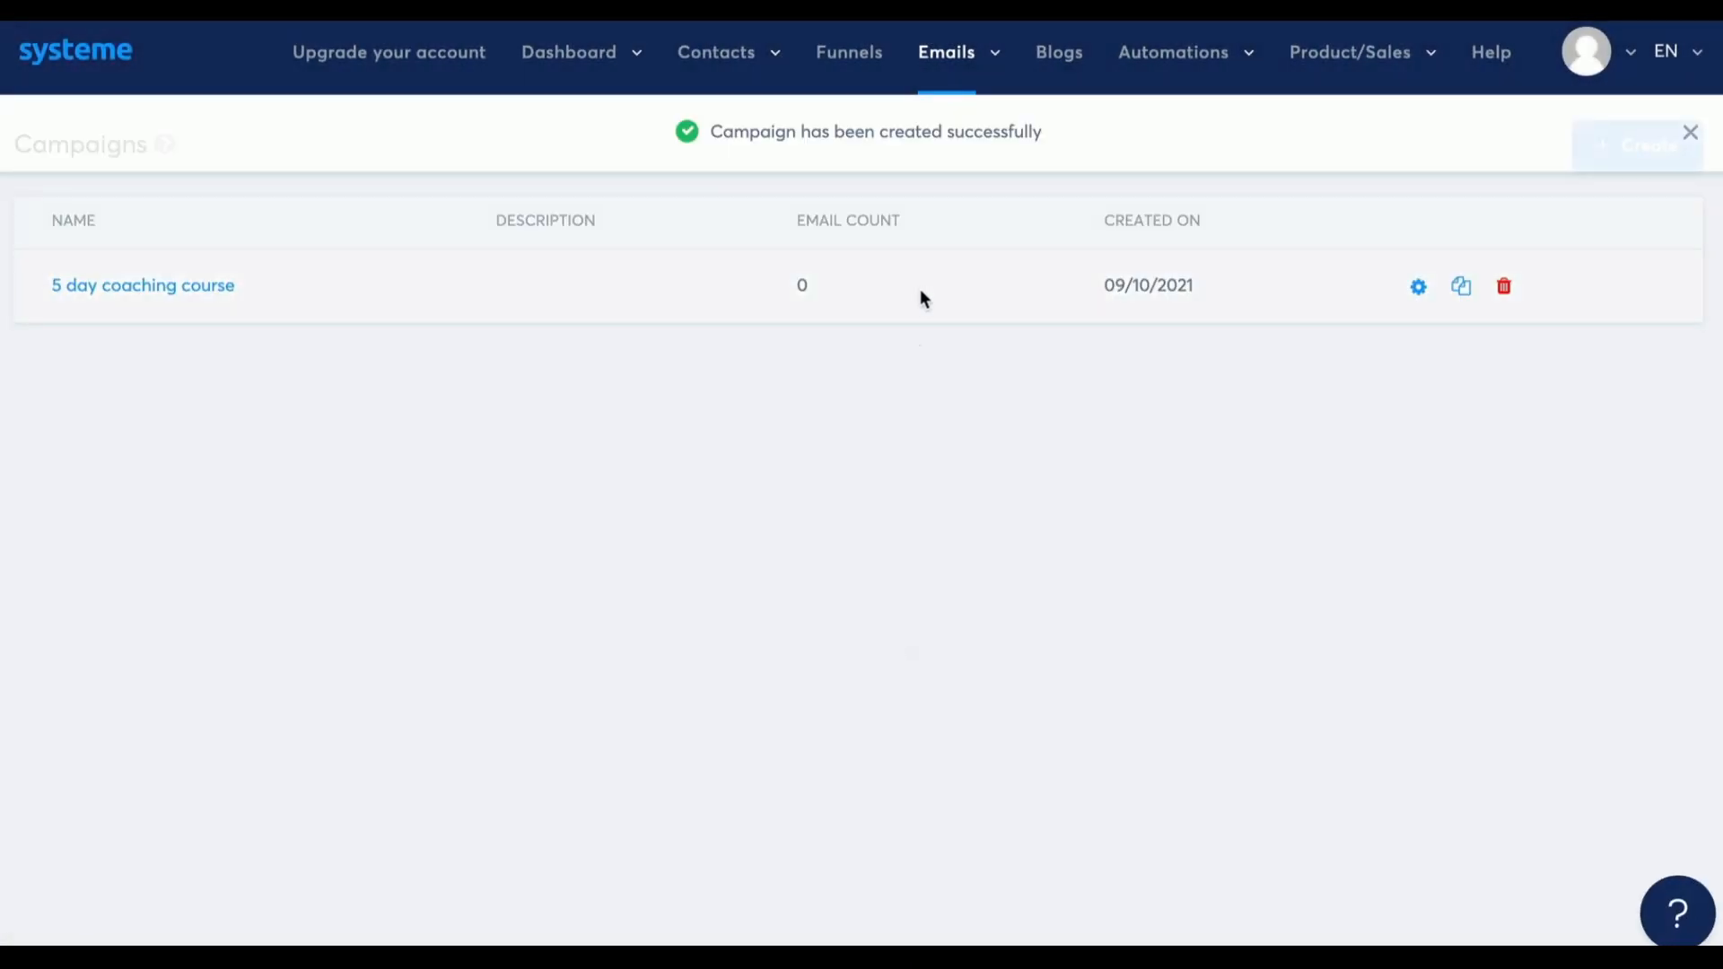
Start a new email in the "5 day coaching course" campaign, filling in the sender name, sender email address and subject "The first step".
click(202, 287)
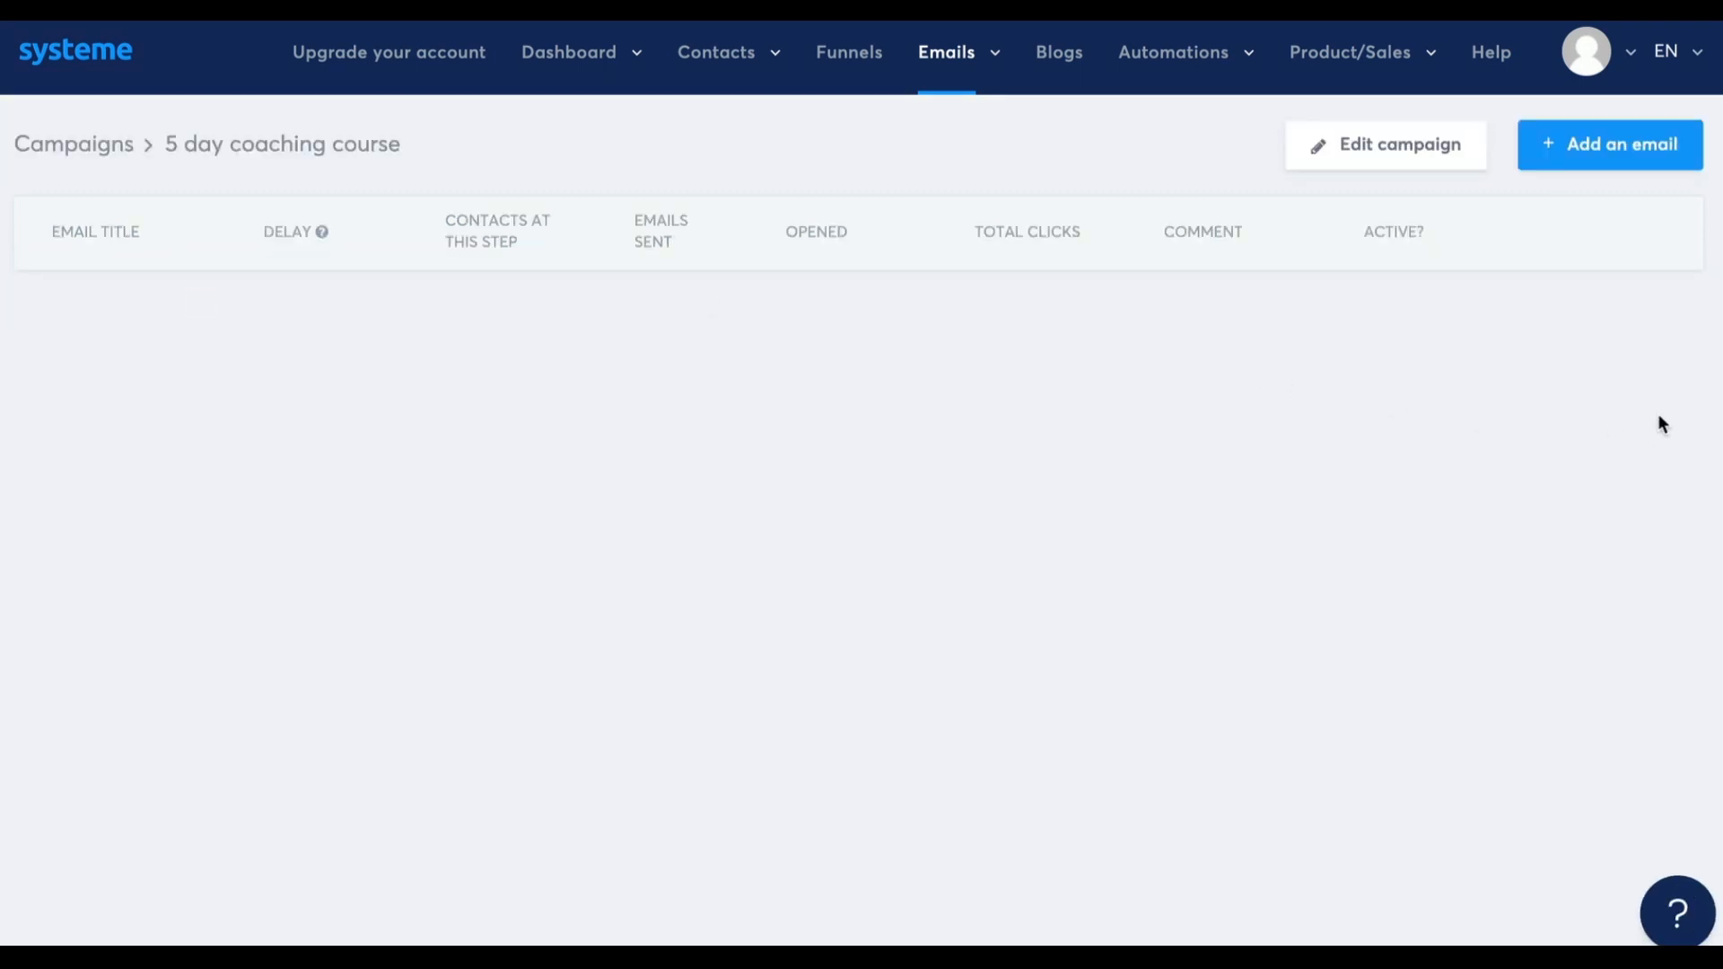
click(1655, 165)
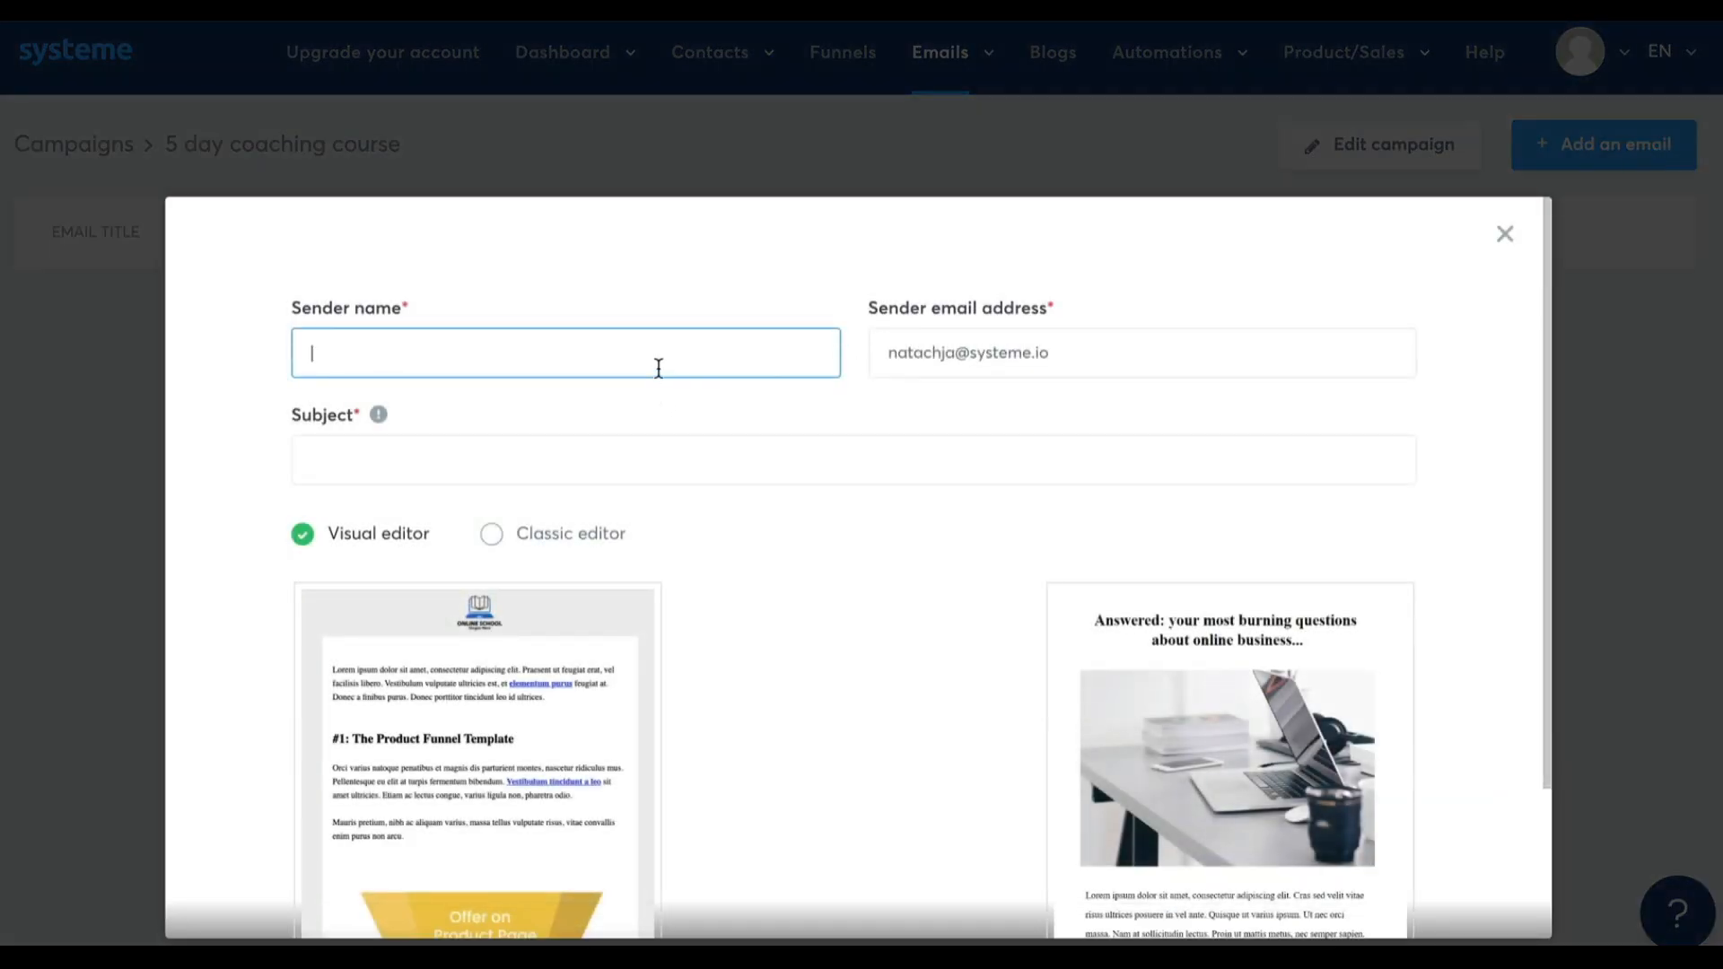
text(Natachja)
drag(1147, 356, 972, 355)
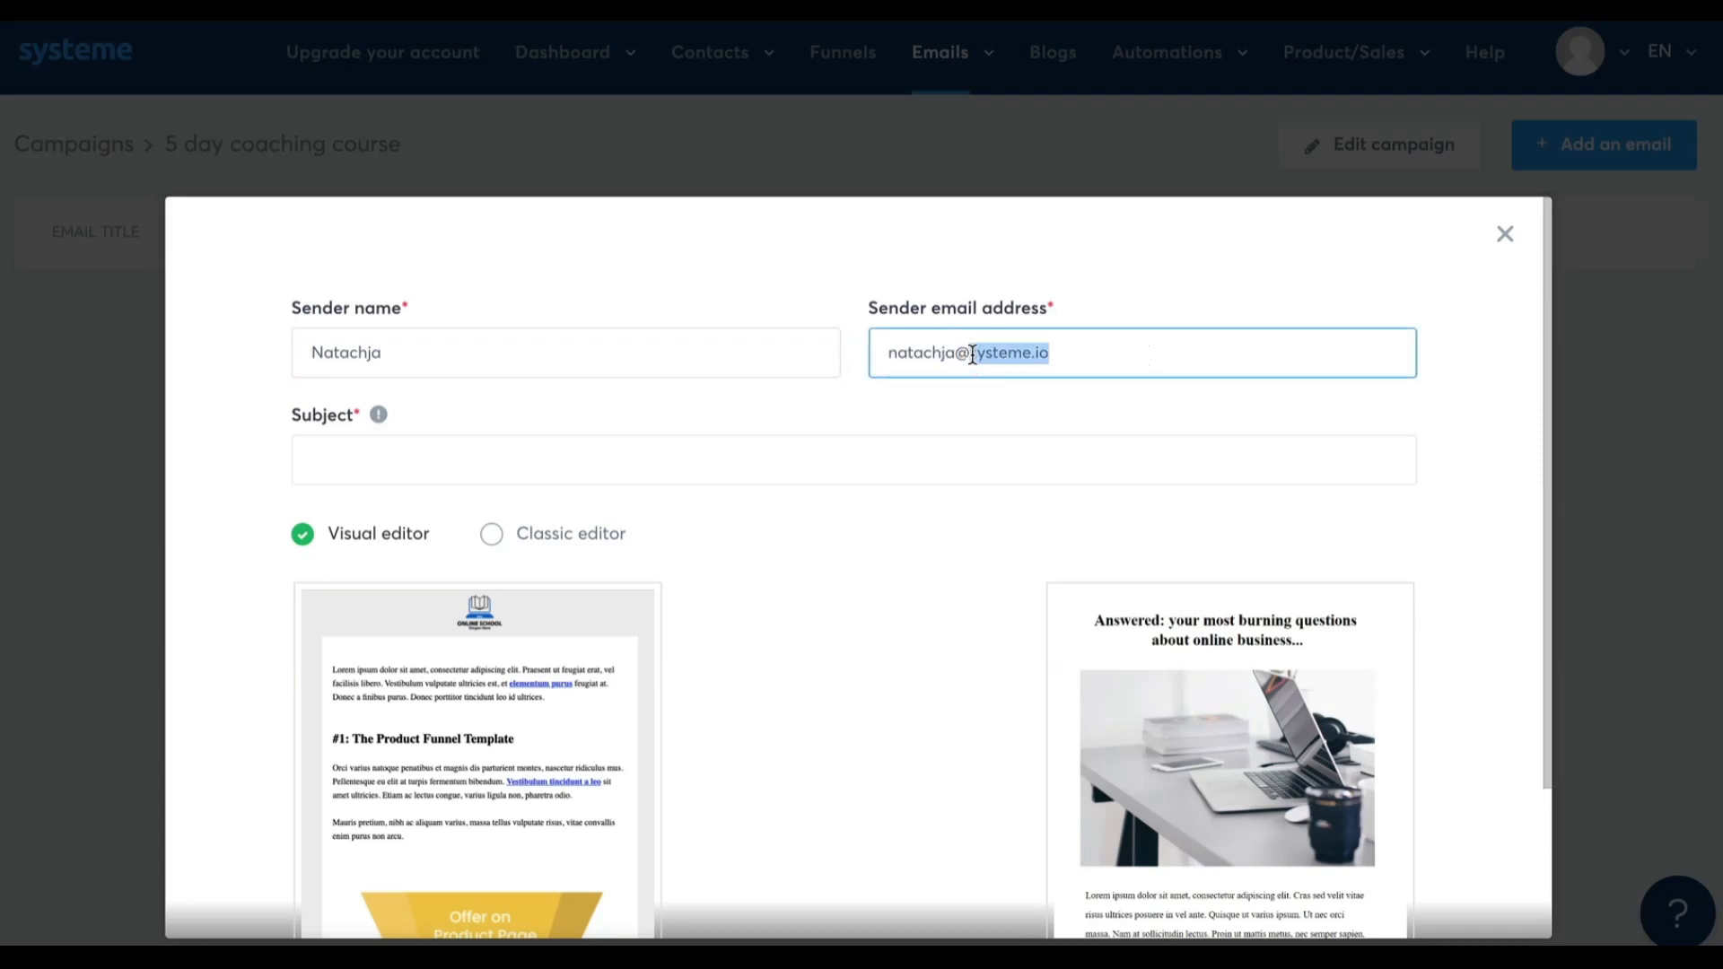
key(BackSpace)
click(1003, 408)
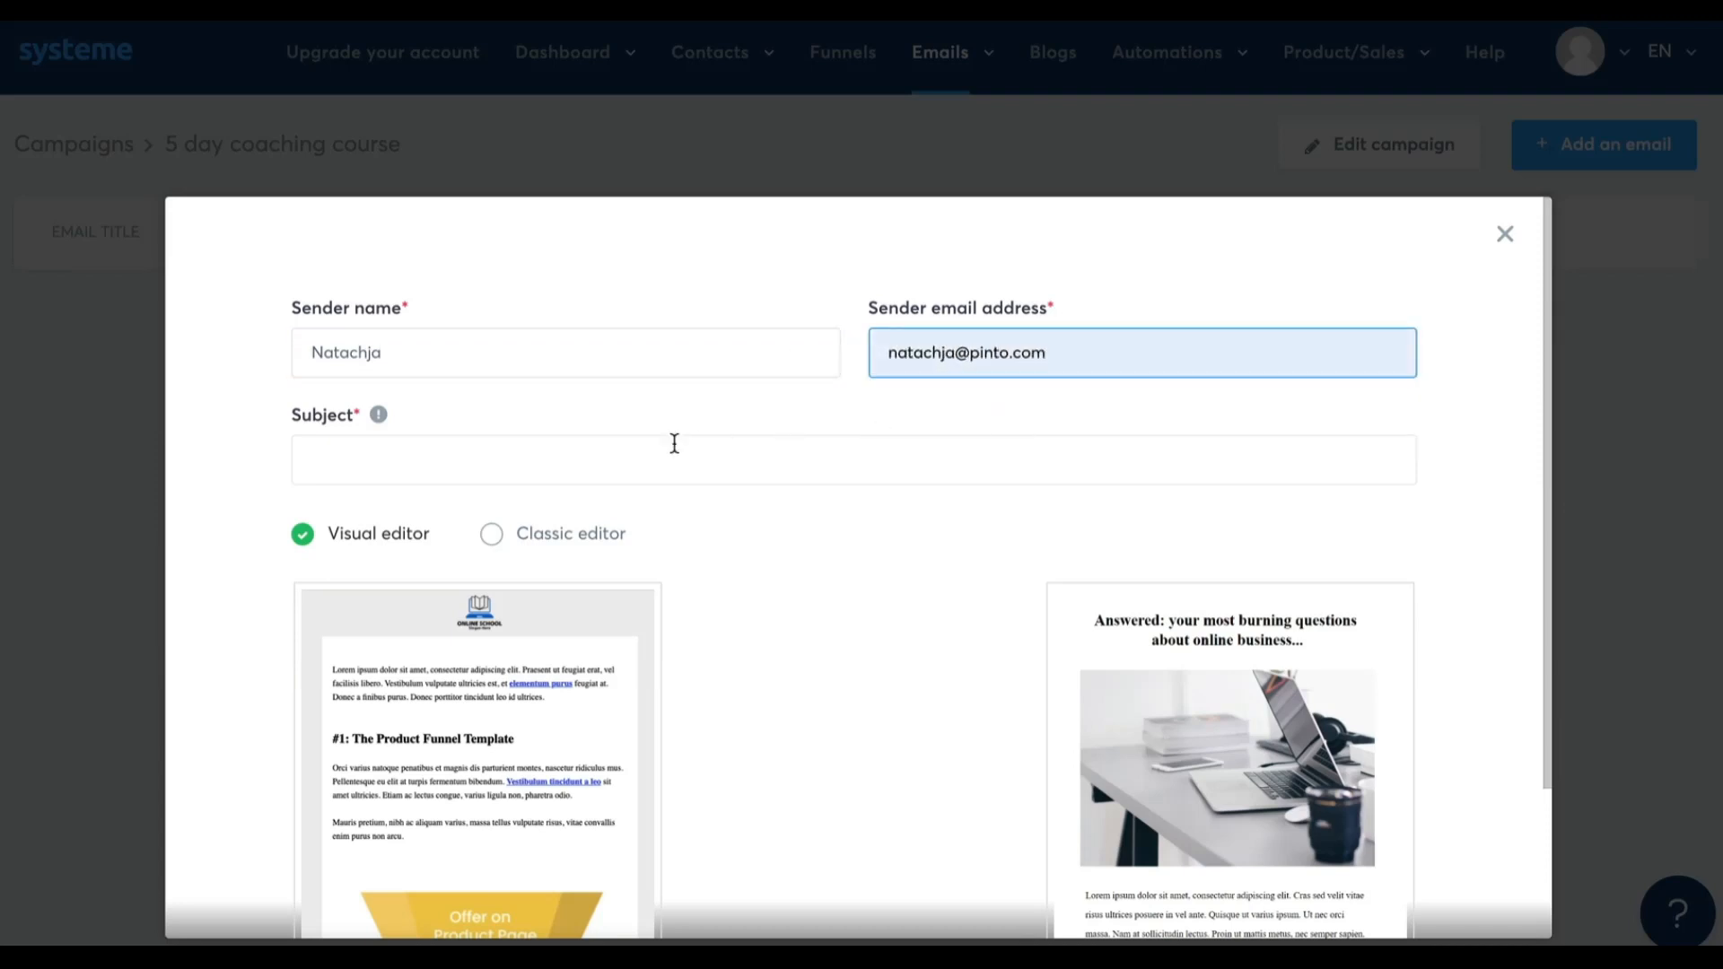
click(632, 452)
click(458, 536)
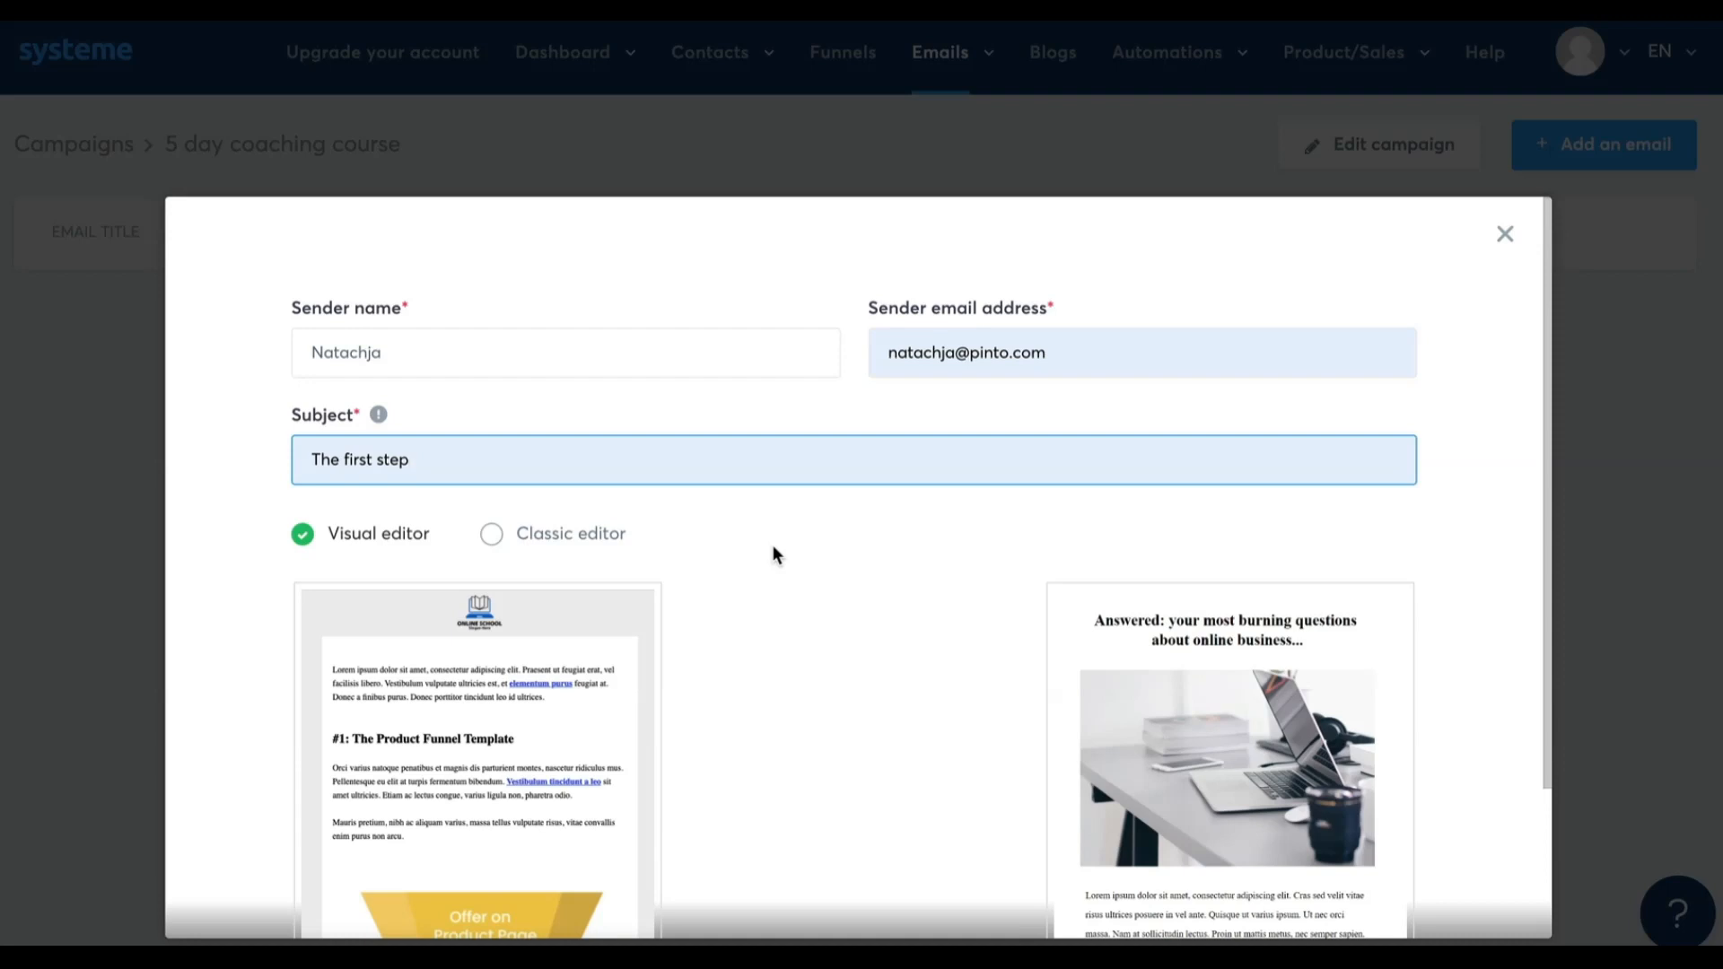
Create the email with the classic editor, write "Here is your freebie.." as its body, and save it without publishing.
click(612, 537)
click(891, 608)
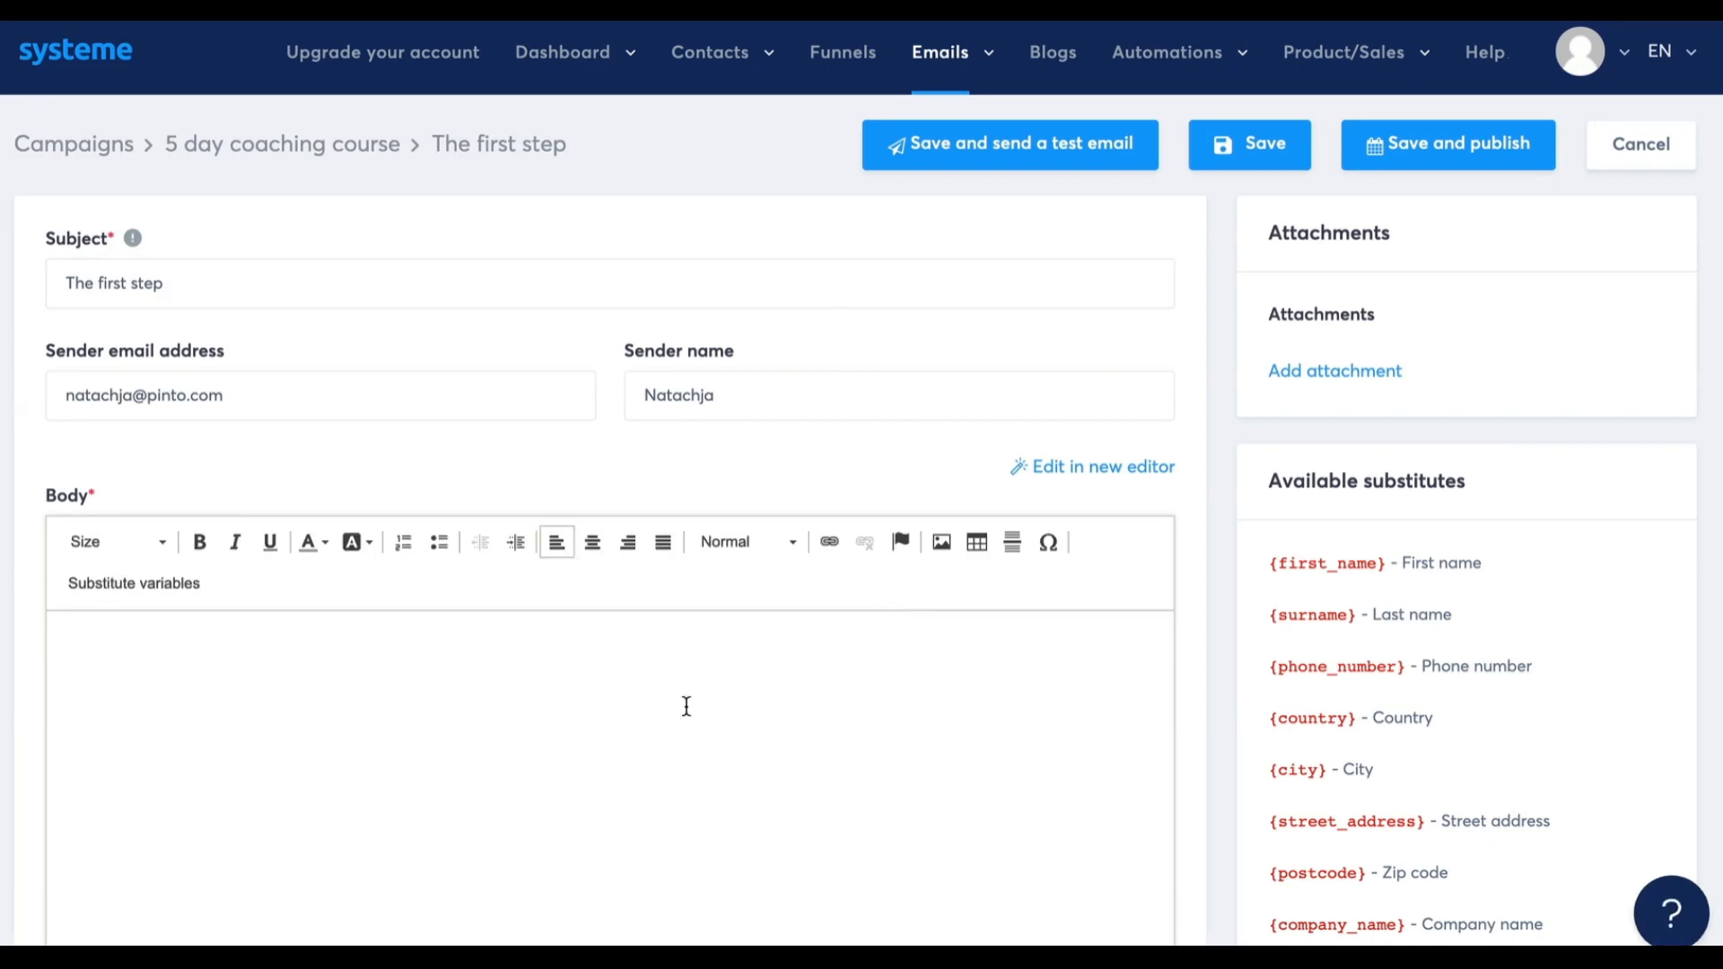
text(Here is your freebie..)
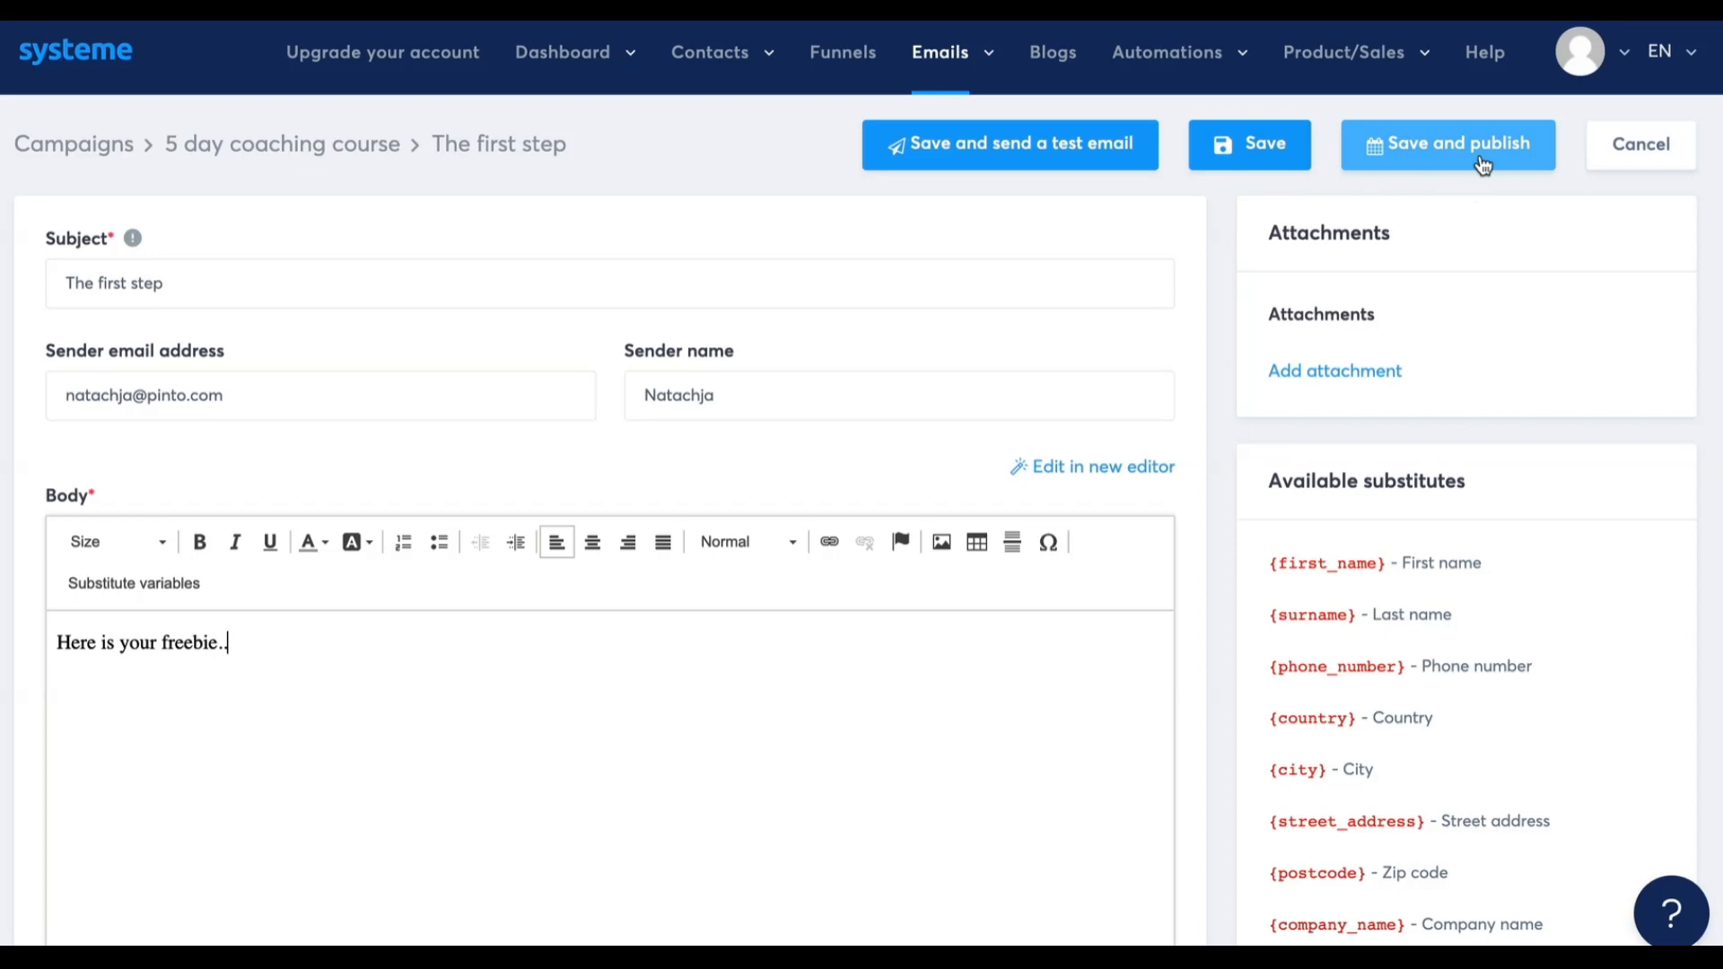
click(379, 392)
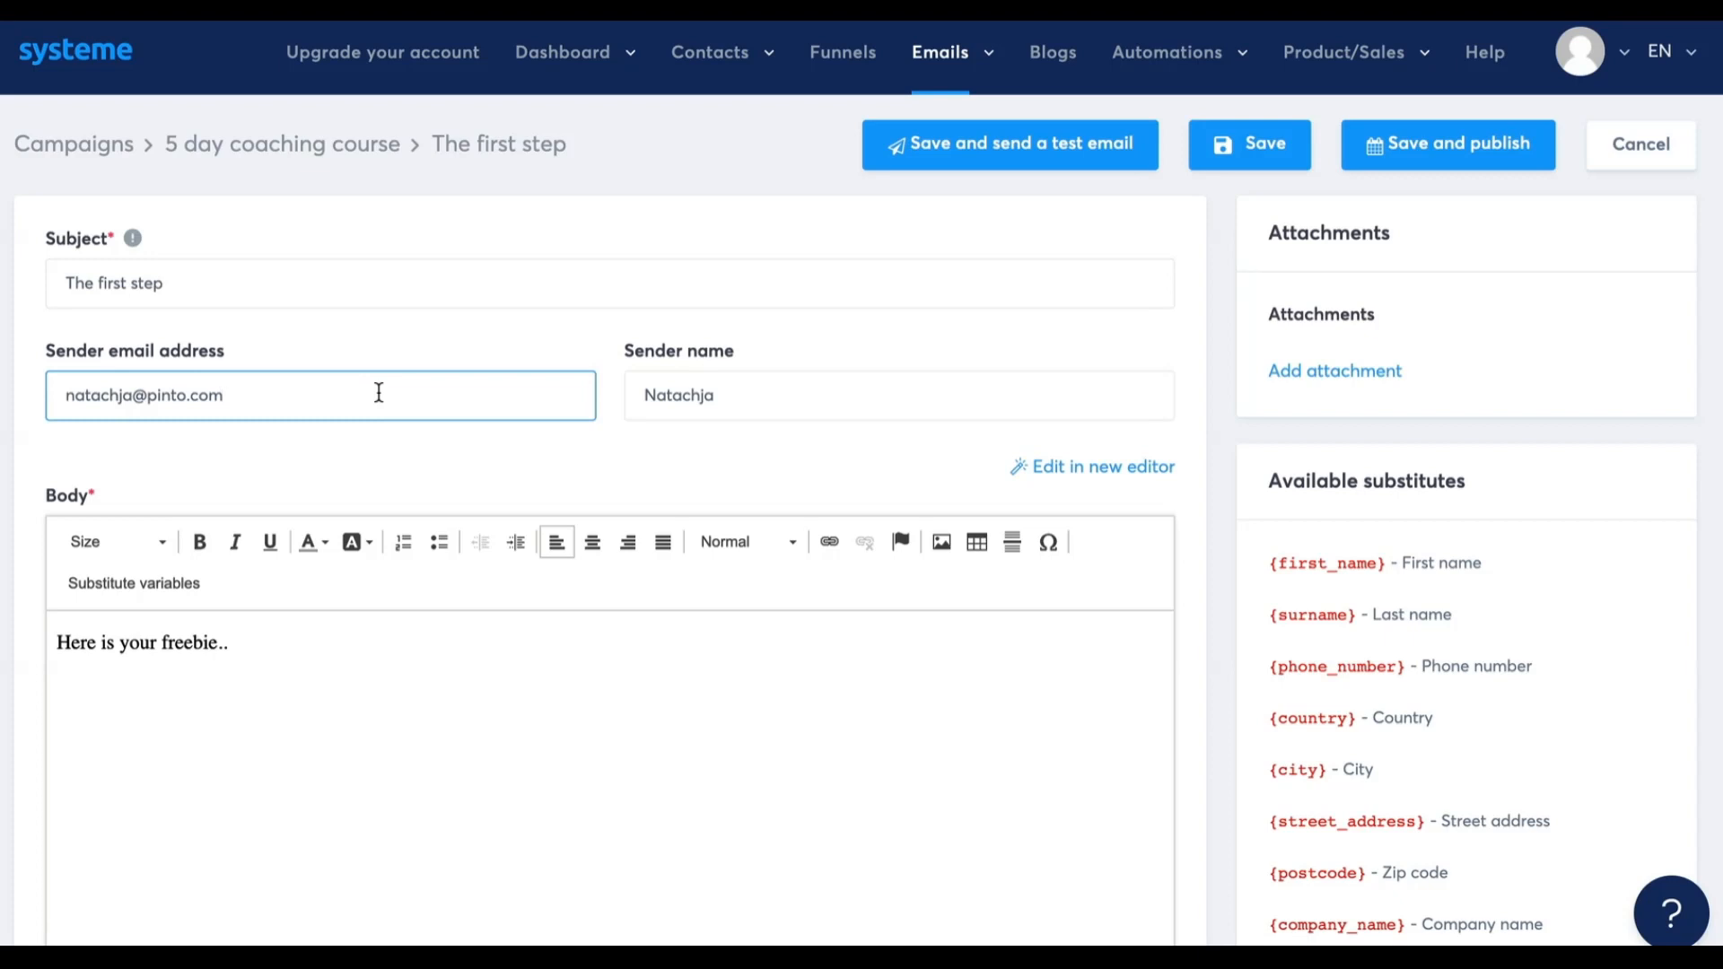
click(1229, 148)
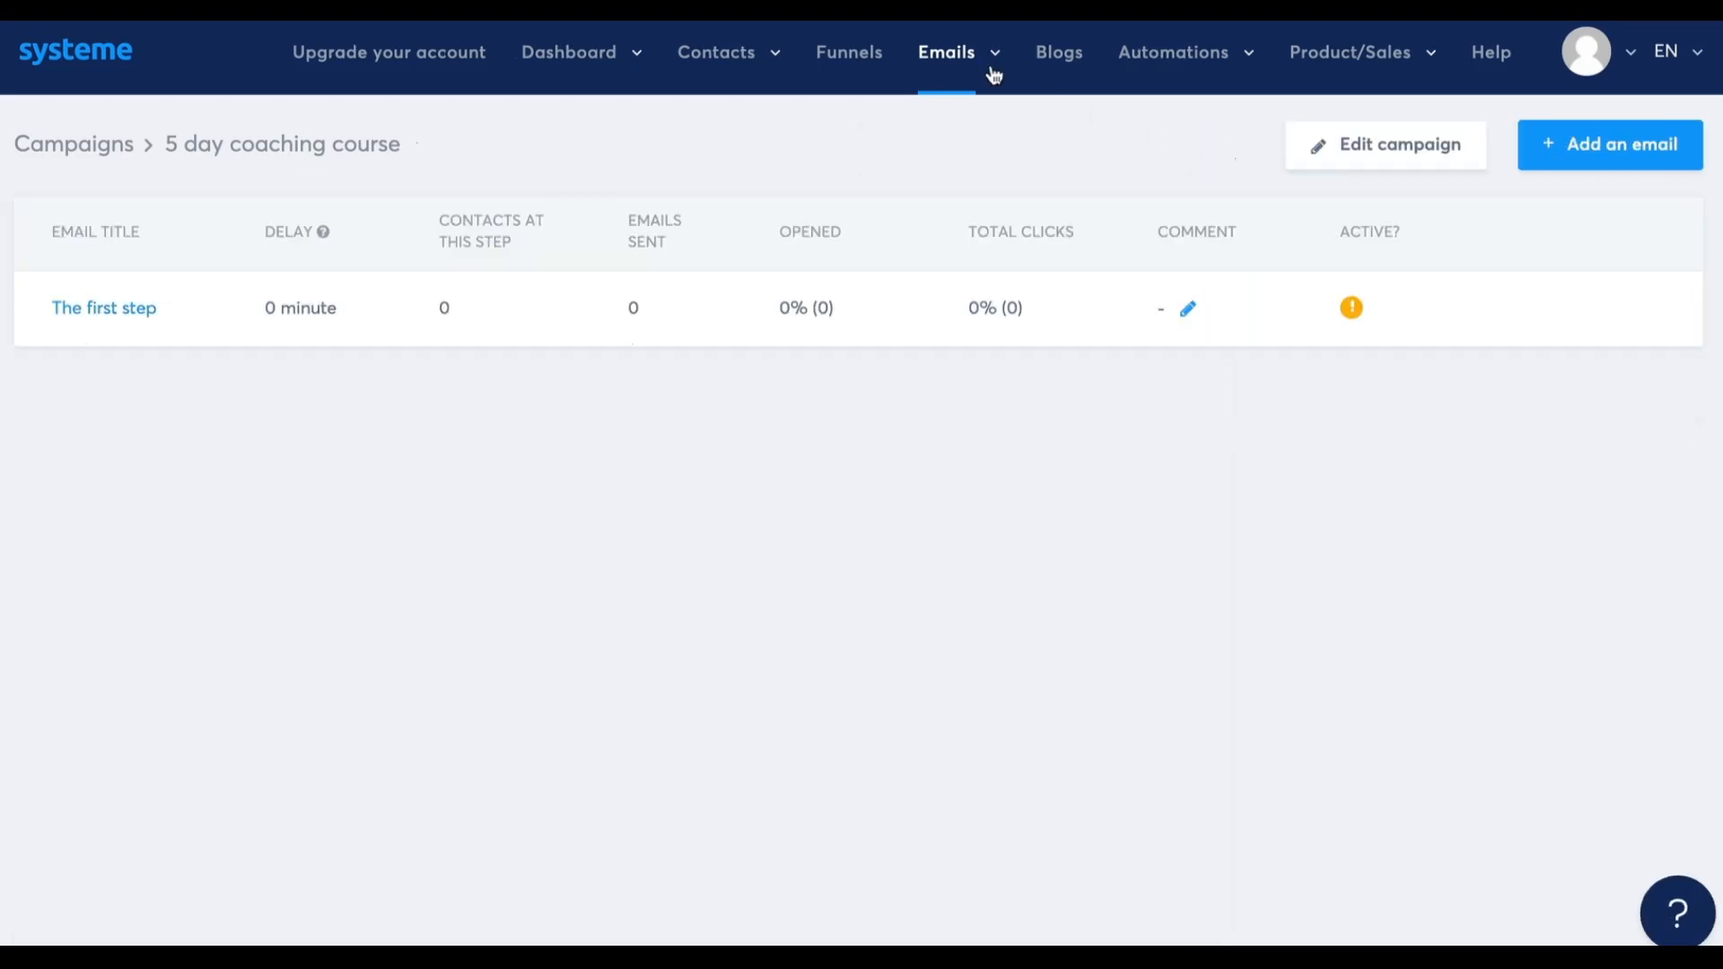
Open the email statistics and review the charts for sent emails, opened emails, spam reports and bounced emails.
mouse_move(990, 57)
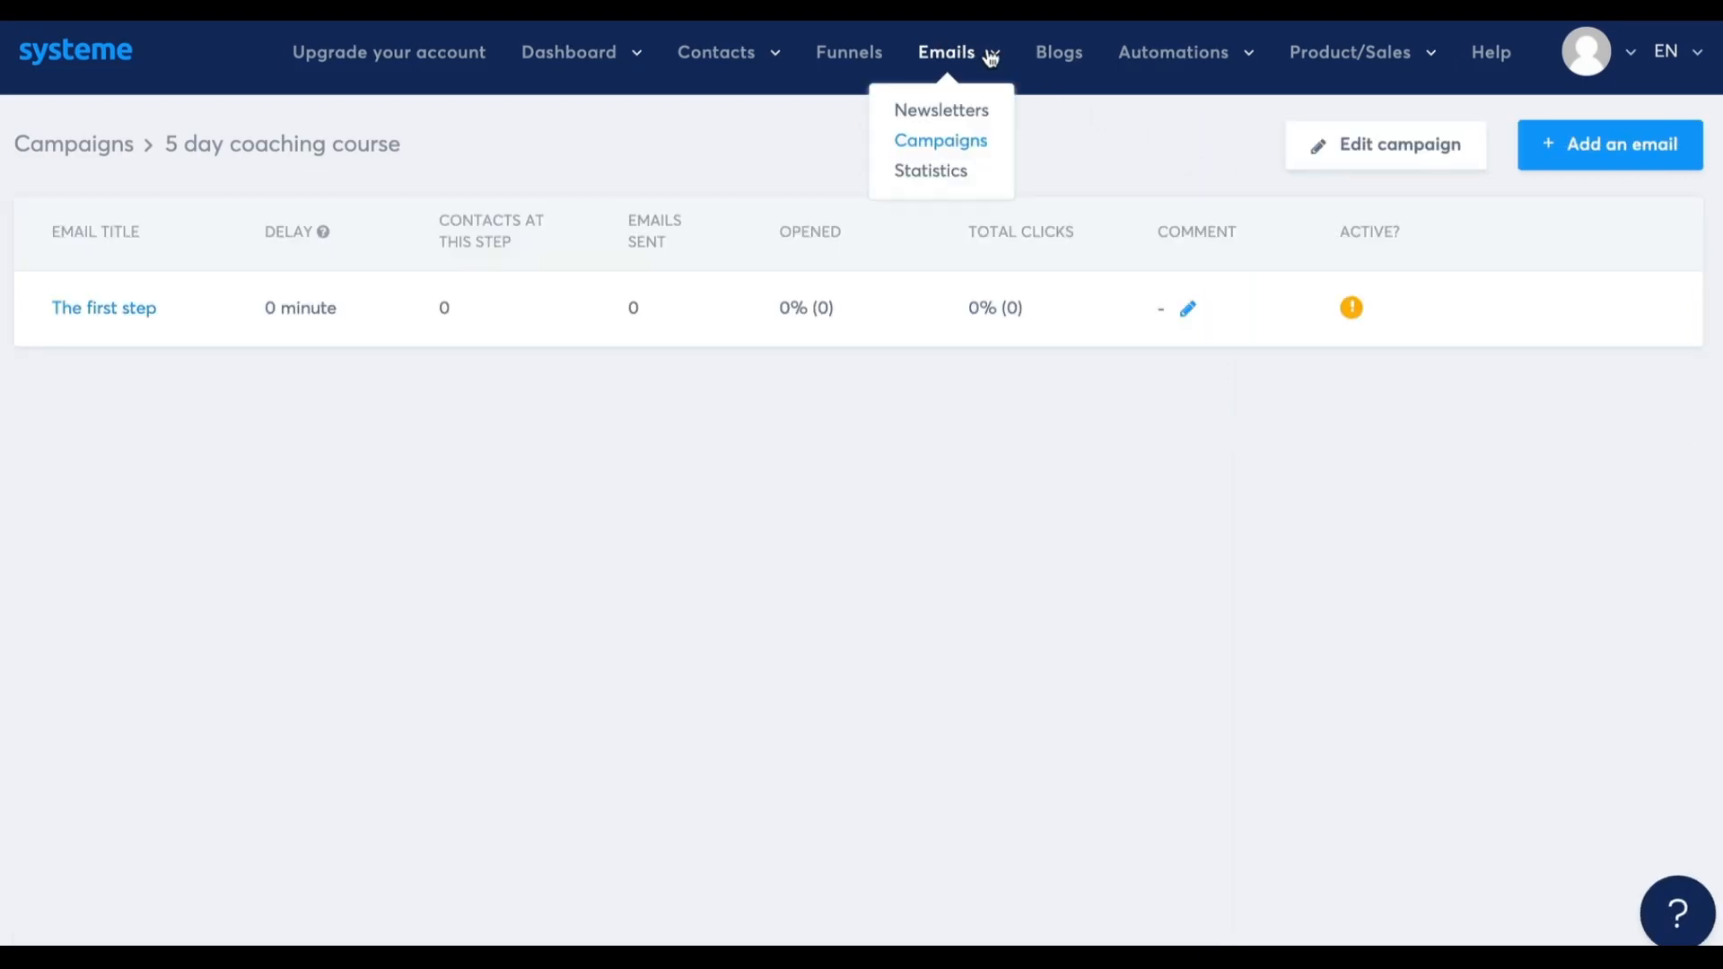
click(953, 179)
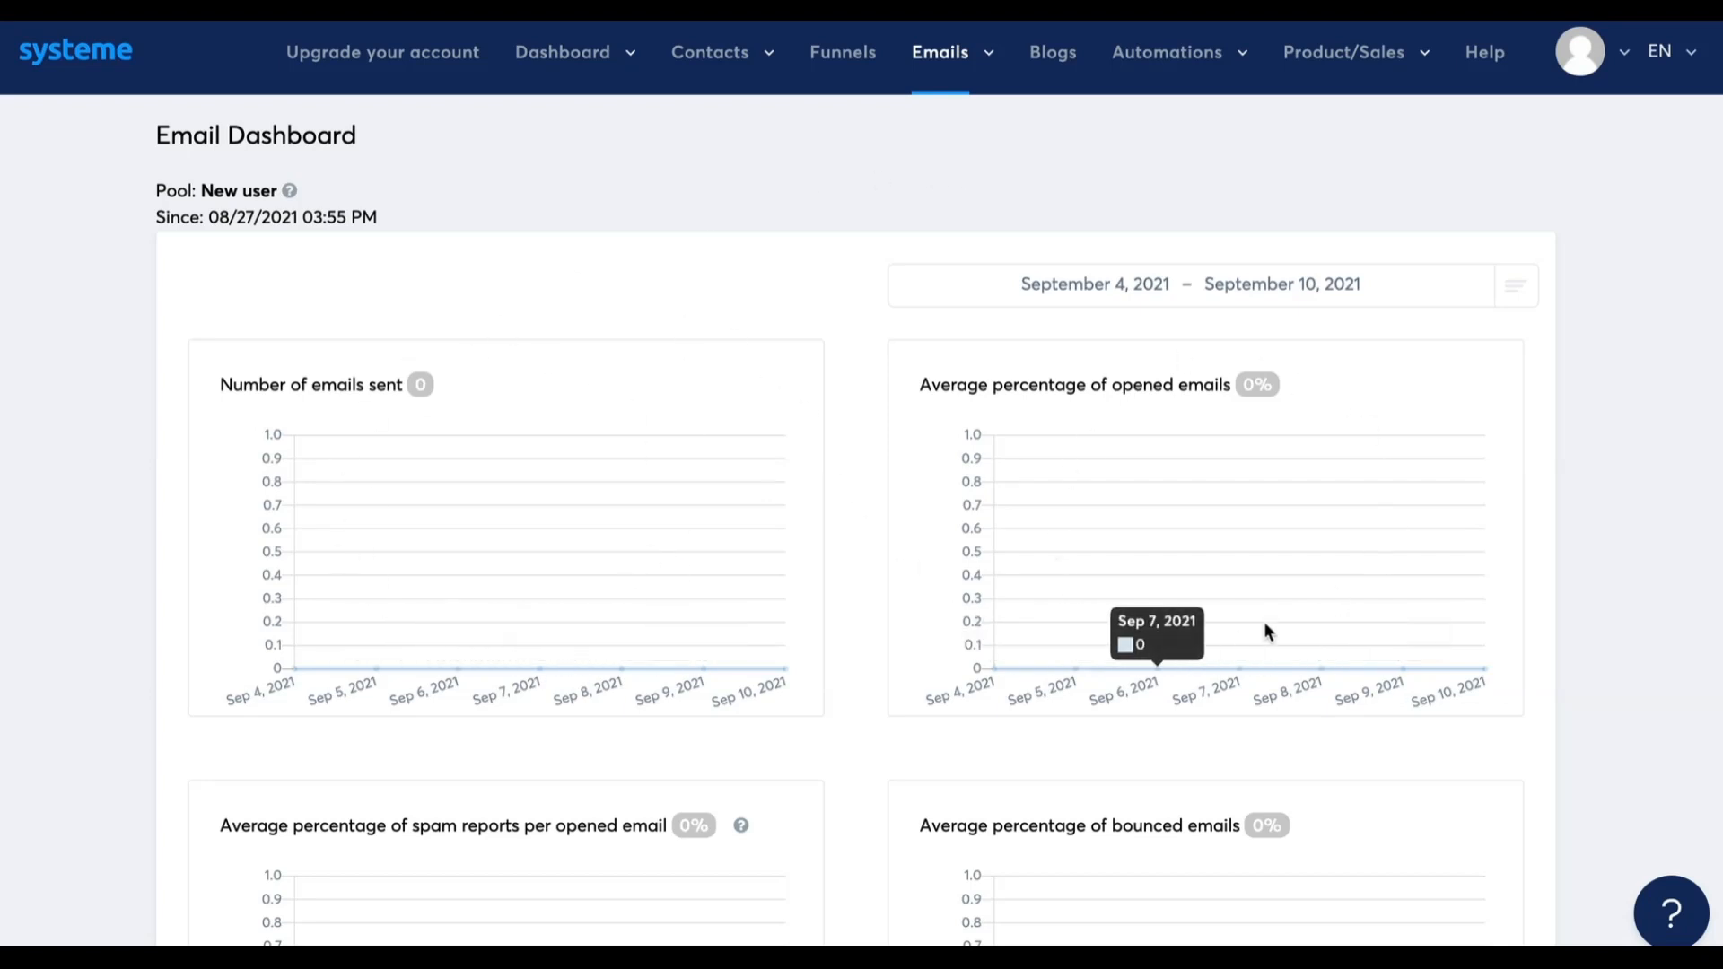
scroll(1091, 414, down, 3)
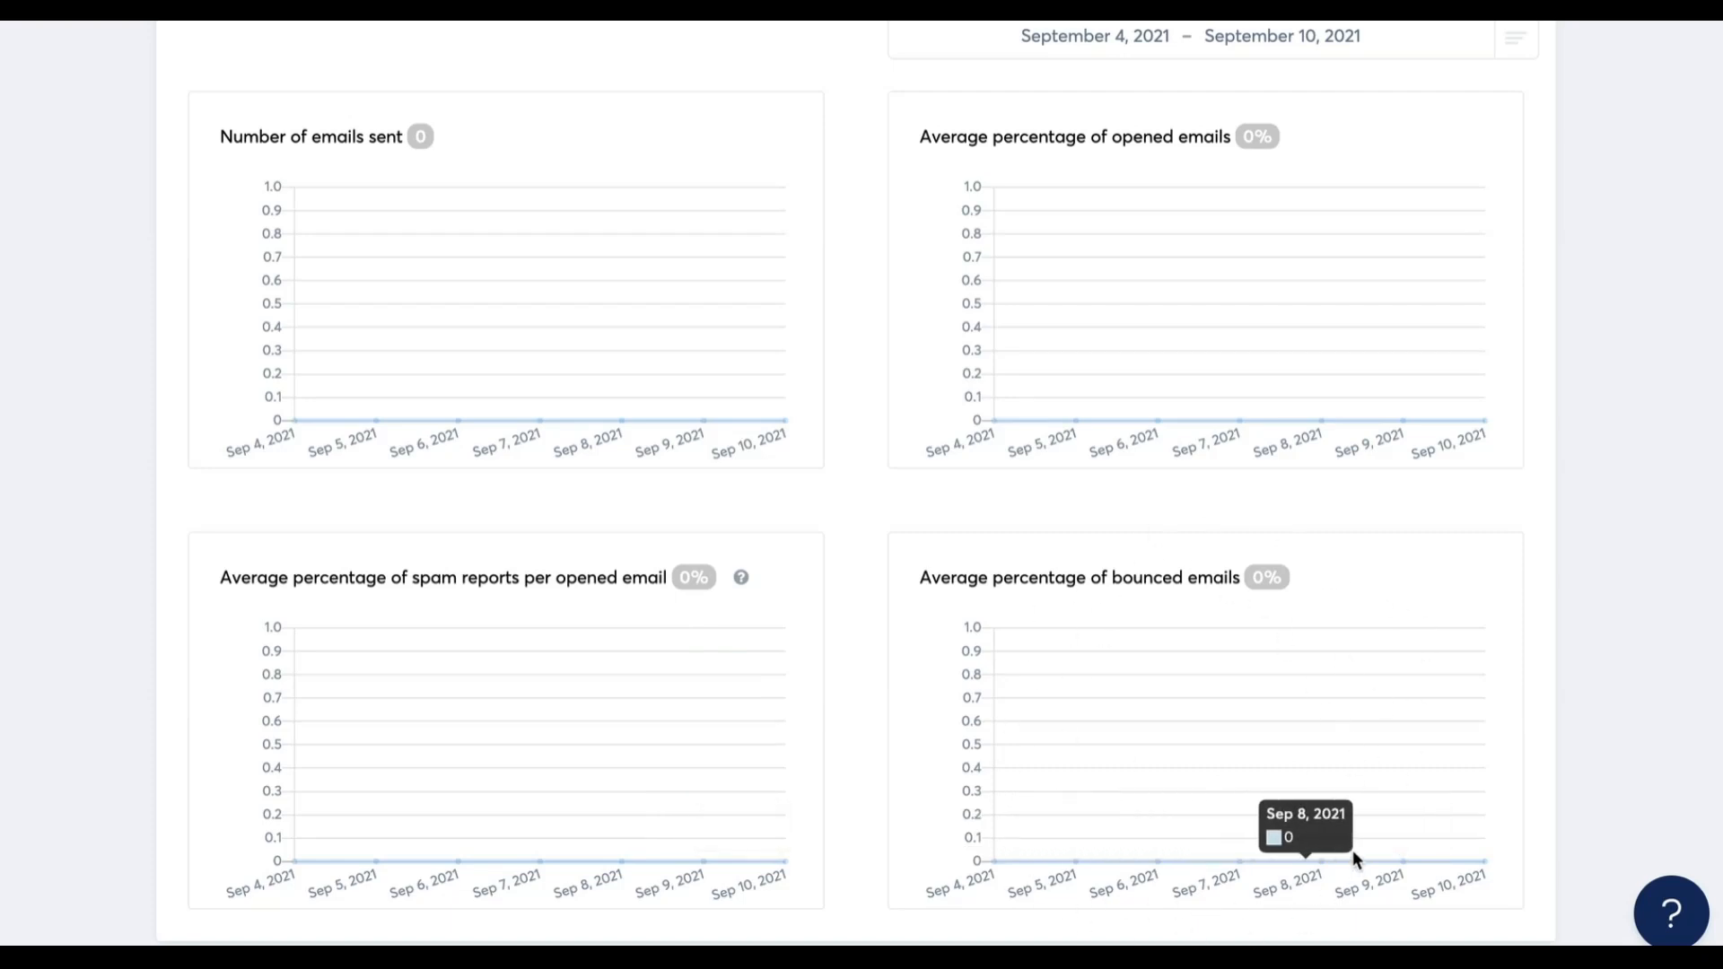
scroll(1118, 182, up, 3)
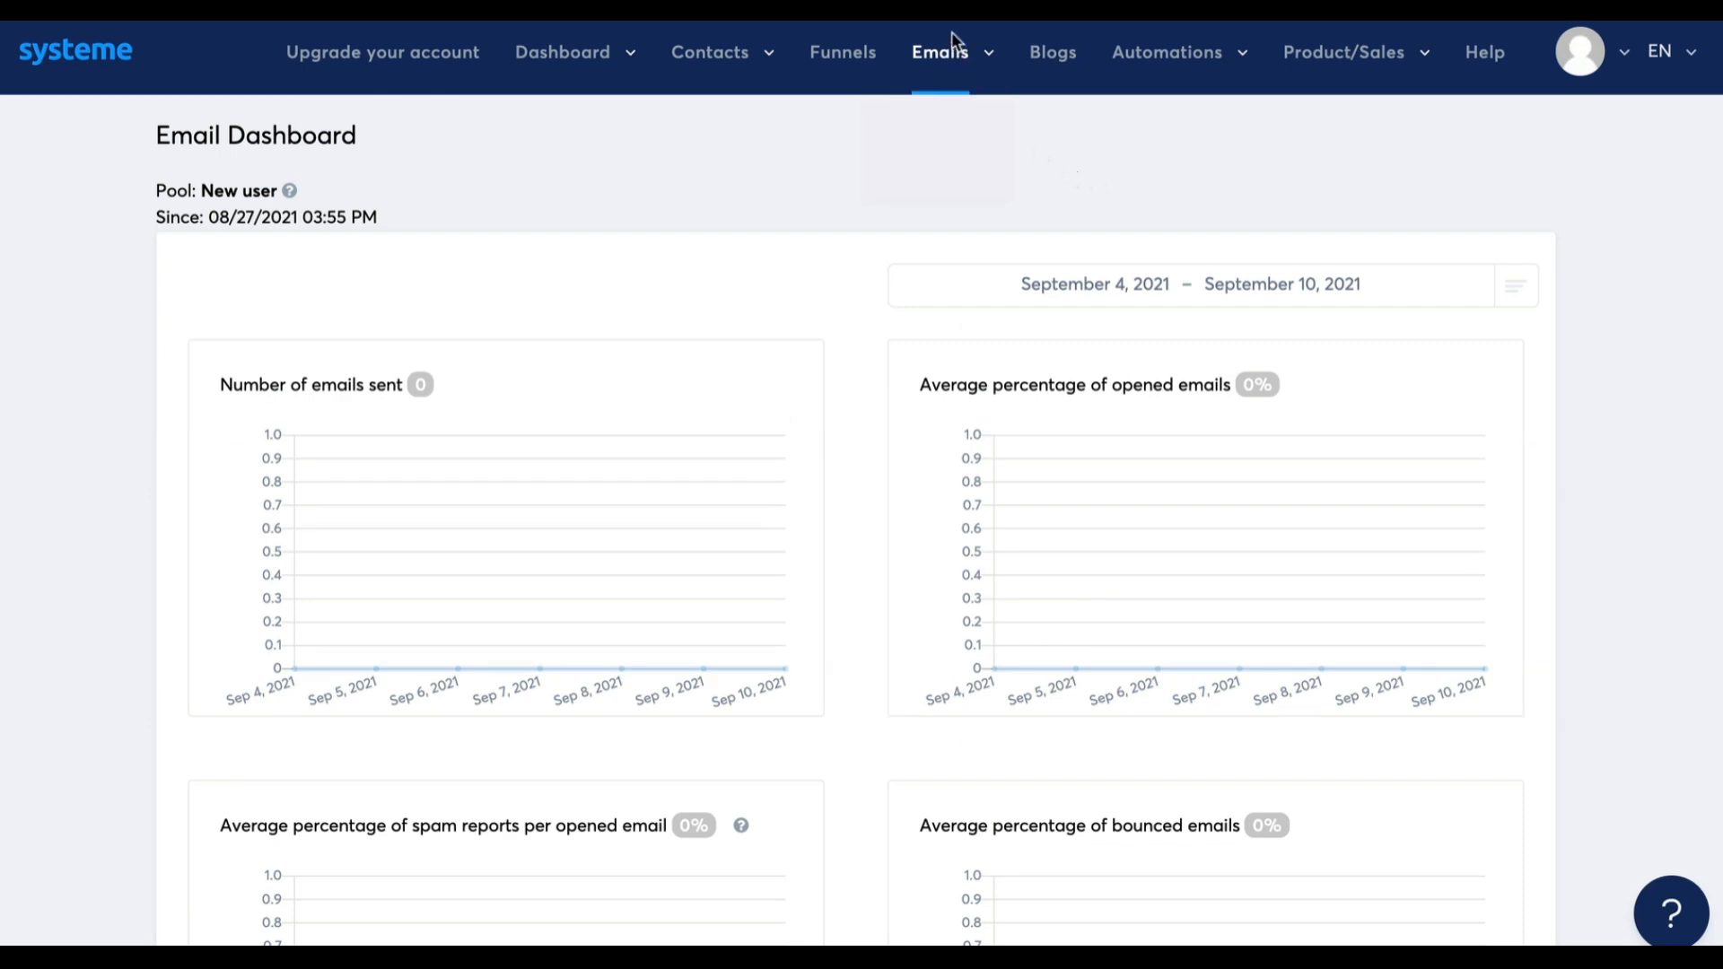
mouse_move(951, 36)
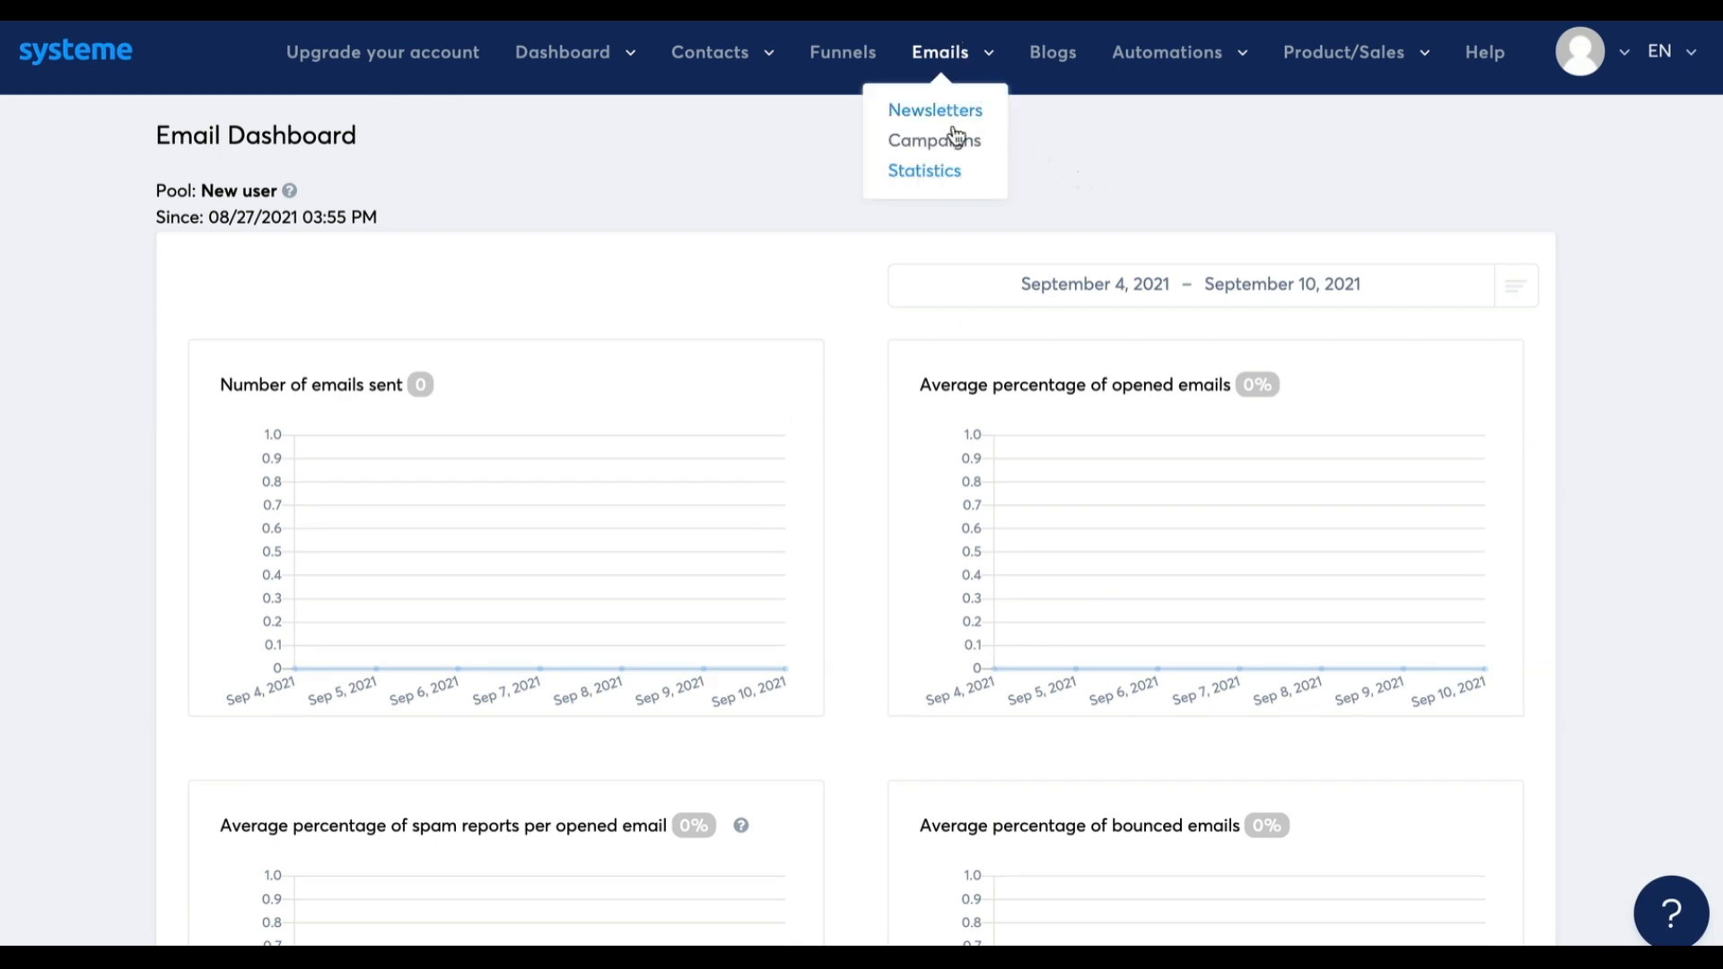